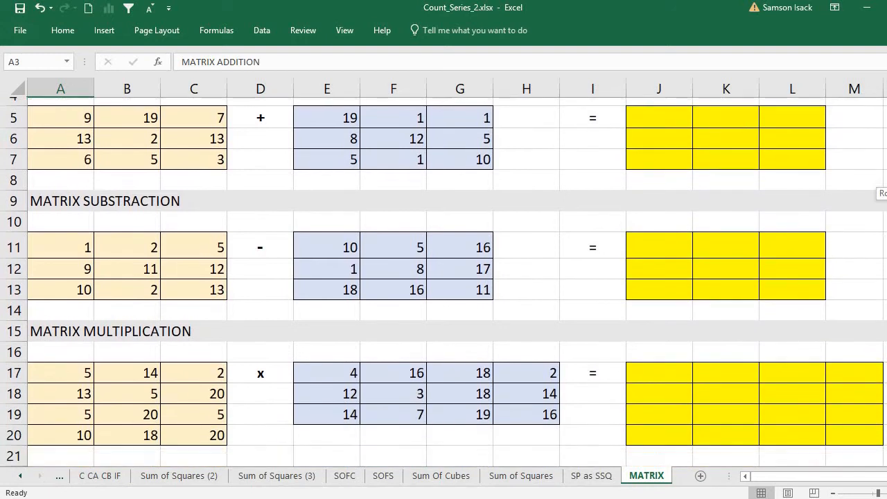
Look over the matrix exercises on the MATRIX sheet, from addition down to the inverse of a matrix
scroll(443, 277, "down", 2)
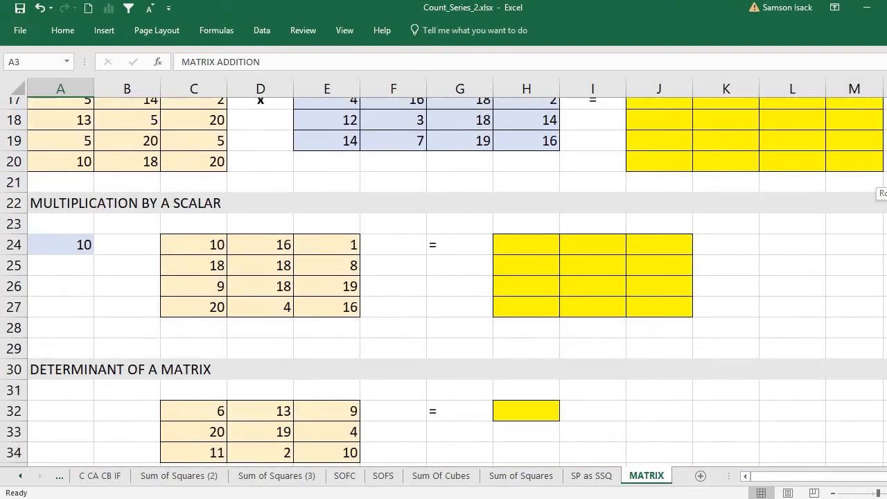
scroll(443, 277, "down", 2)
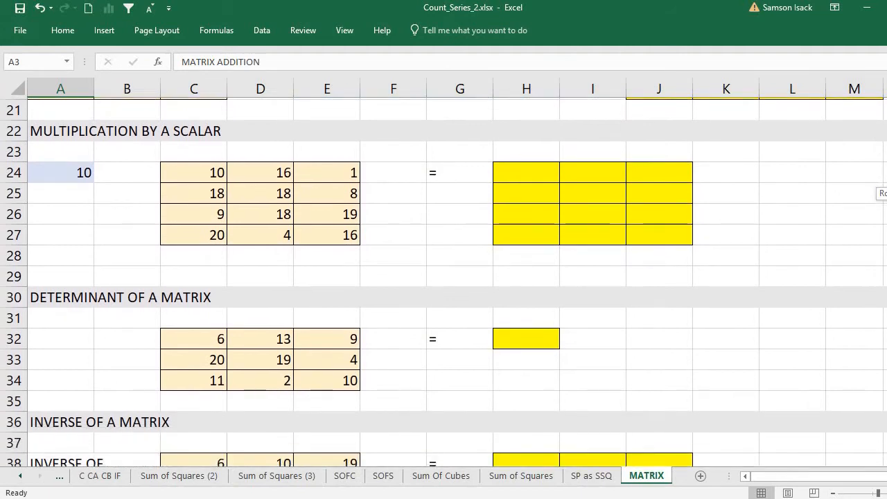
scroll(444, 277, "down", 2)
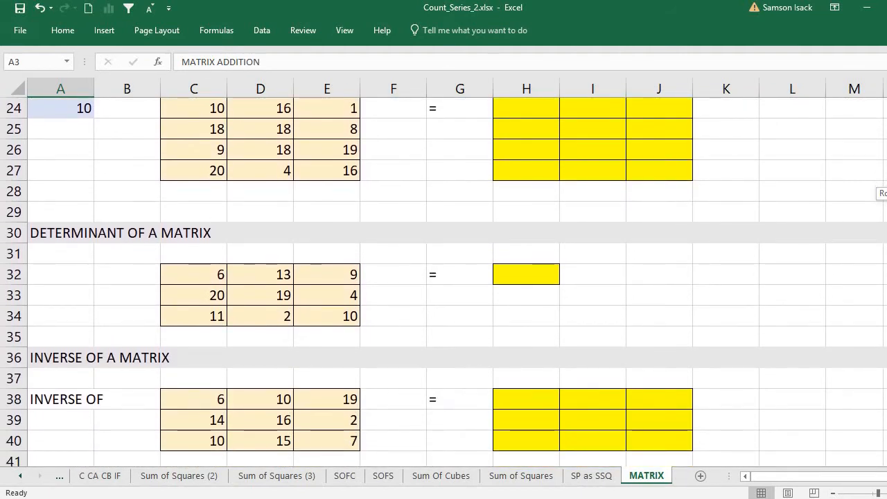
scroll(443, 277, "up", 8)
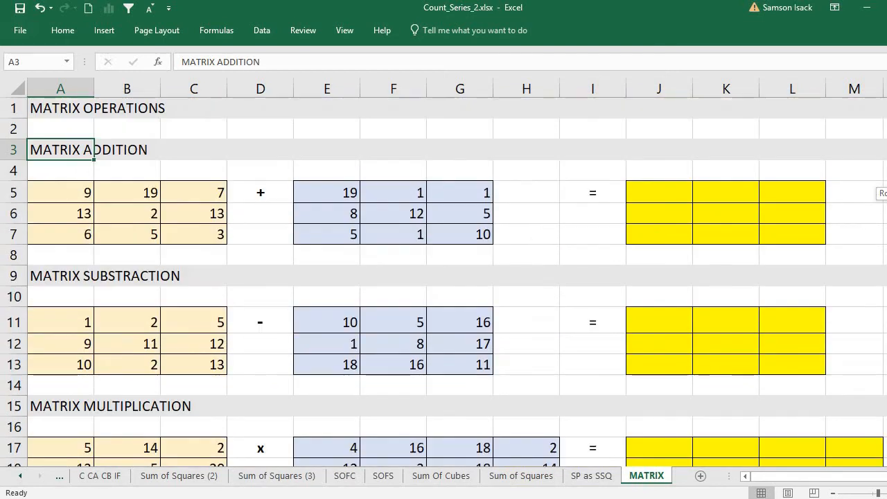
left_click(70, 184)
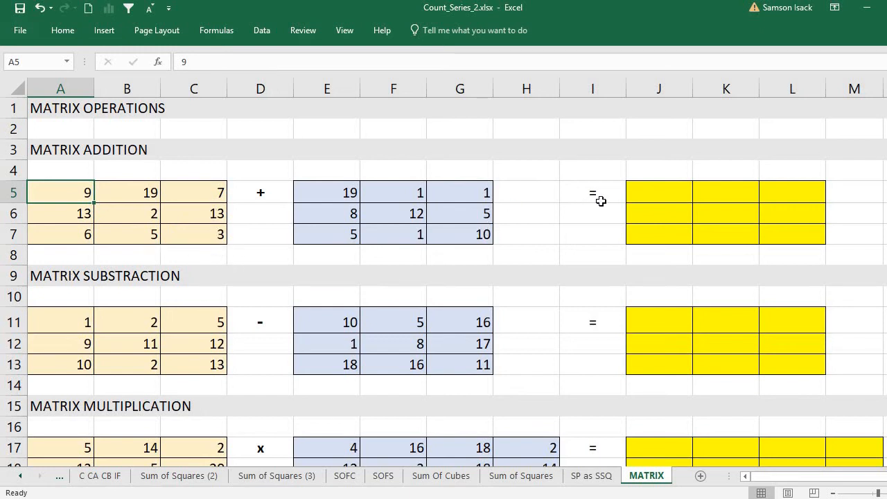
left_click(644, 197)
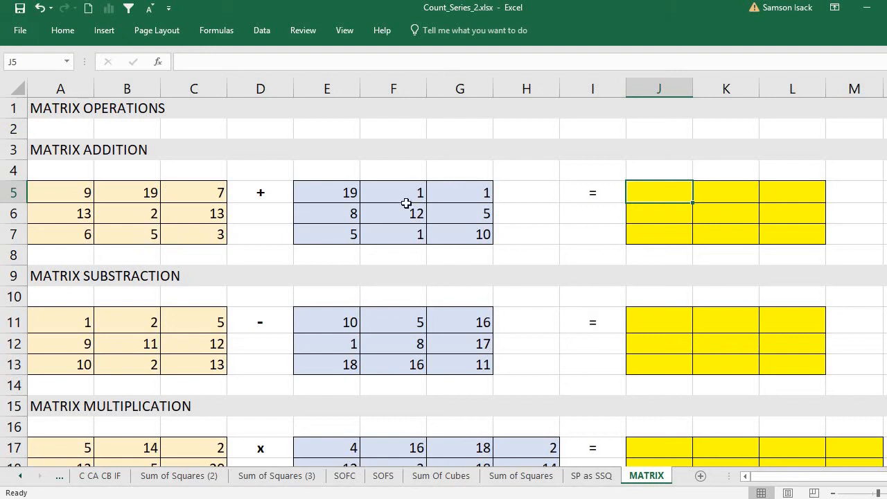
mouse_move(663, 198)
left_mouse_down()
mouse_move(776, 216)
mouse_move(782, 231)
left_mouse_up()
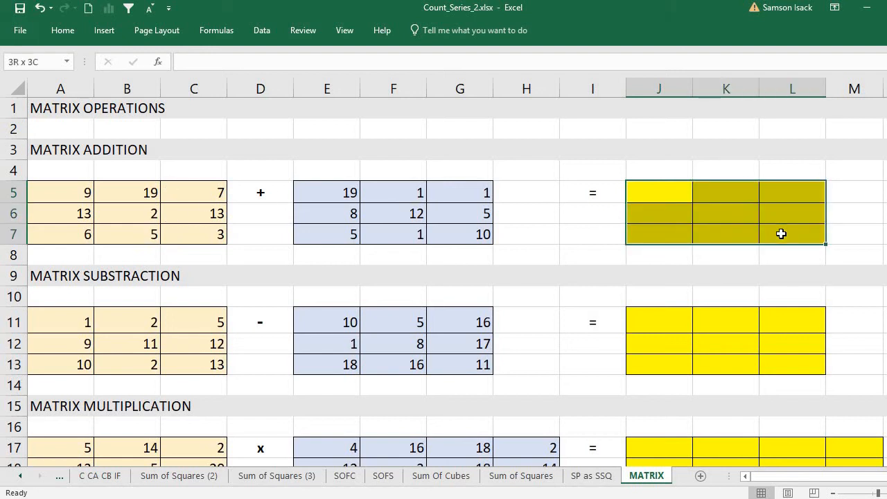
left_click(669, 189)
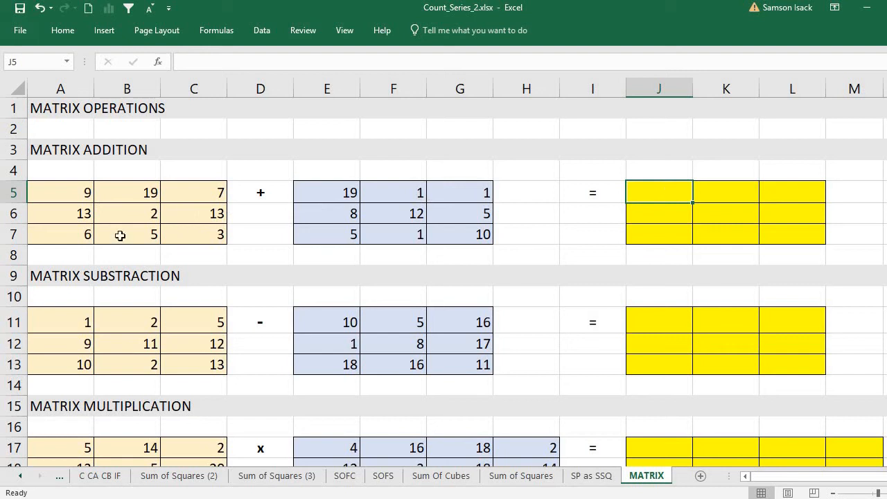
left_click_drag(672, 192, 814, 238)
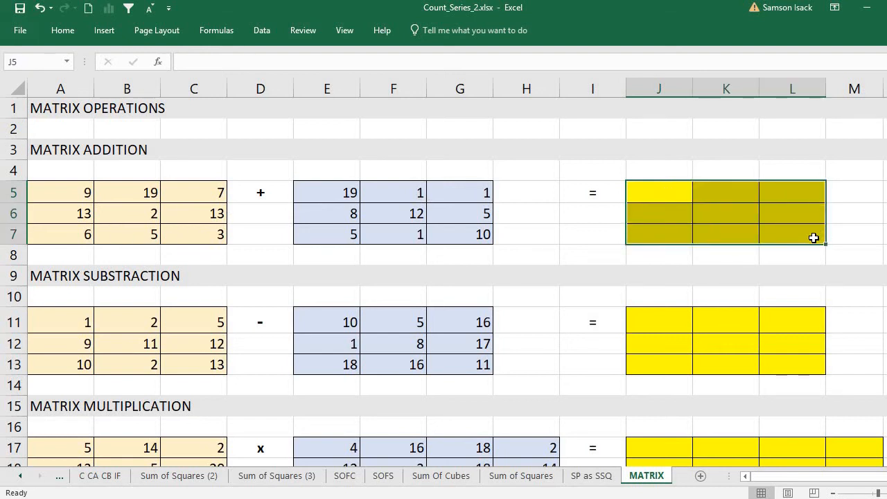
left_click(677, 194)
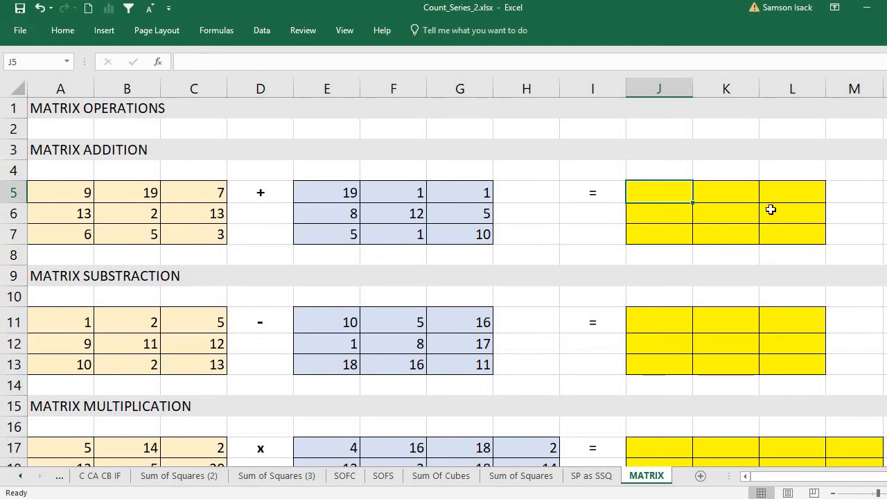
left_click_drag(667, 194, 776, 232)
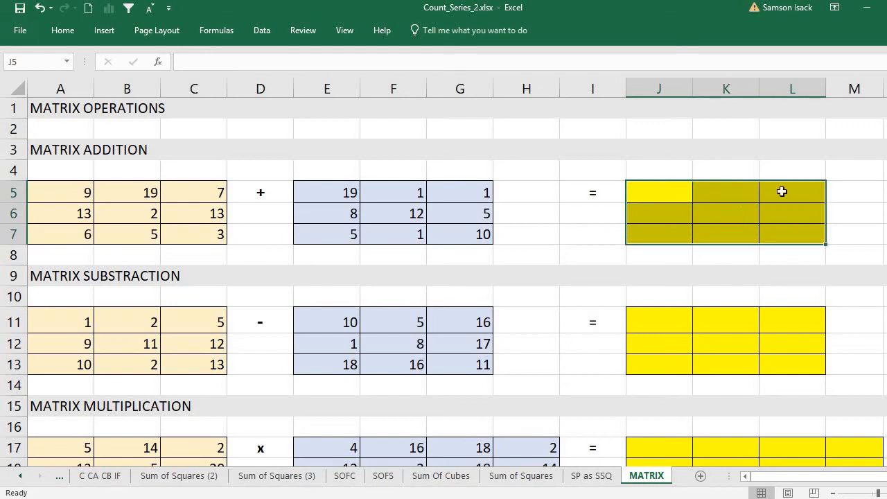
left_click(654, 197)
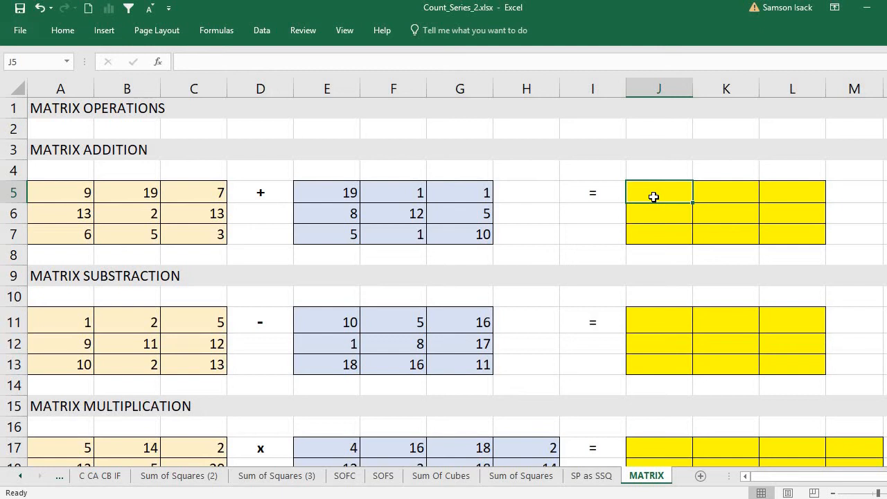
mouse_move(653, 196)
left_mouse_down()
mouse_move(788, 229)
mouse_move(776, 230)
left_mouse_up()
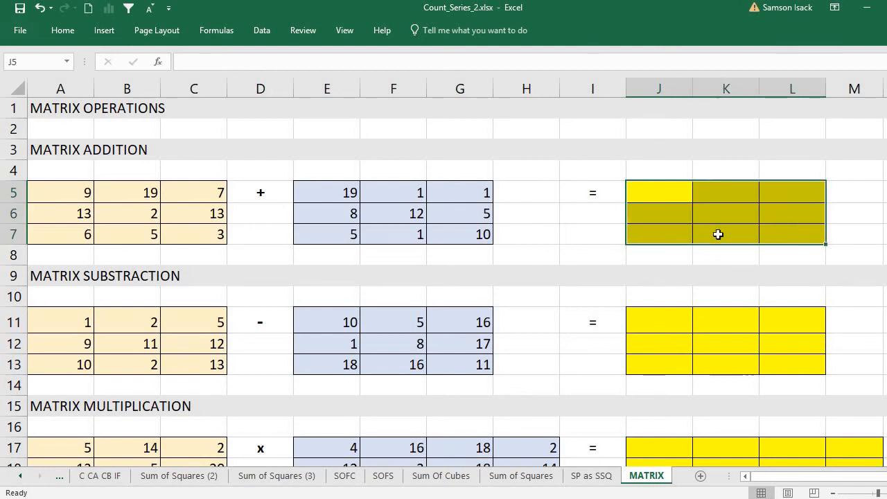
left_click(656, 193)
left_click_drag(707, 203, 766, 230)
left_click(659, 189)
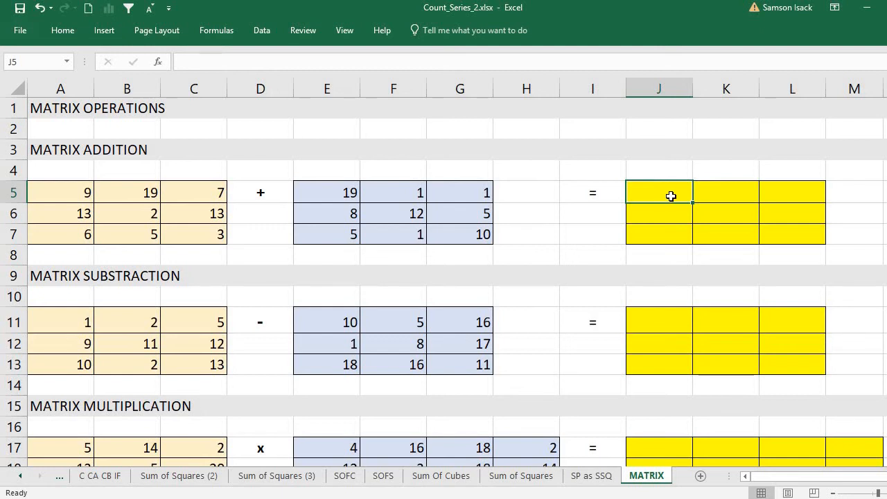
left_click_drag(671, 196, 799, 235)
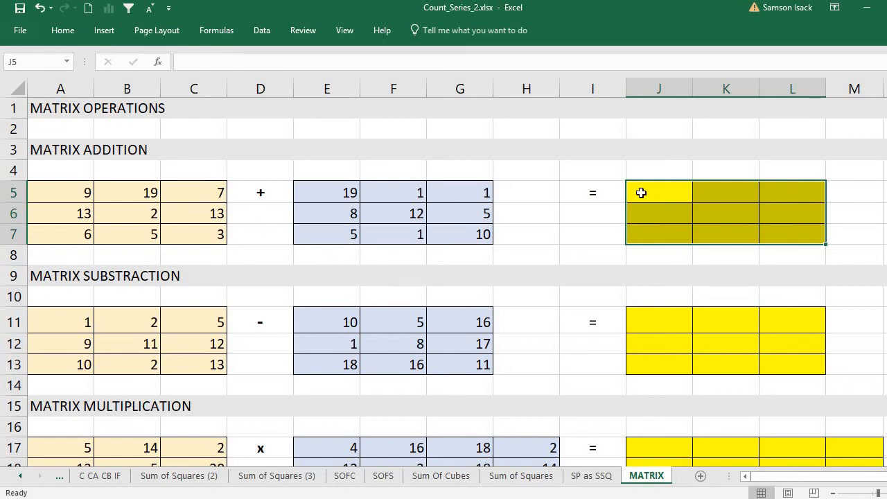
left_click_drag(640, 193, 730, 229)
left_click(256, 62)
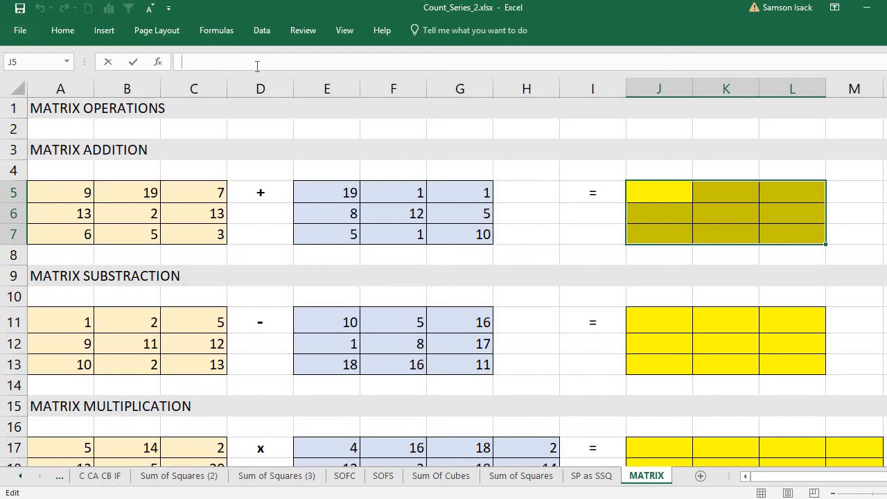
left_click(52, 199)
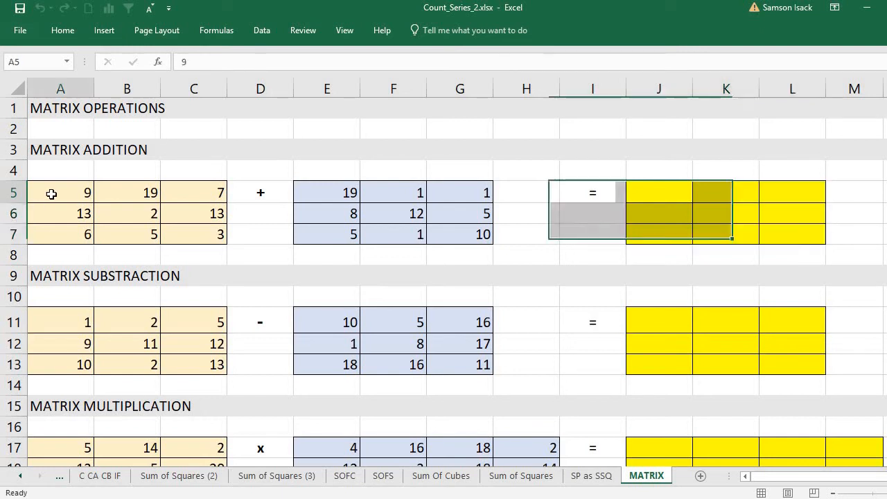
left_click_drag(662, 194, 778, 229)
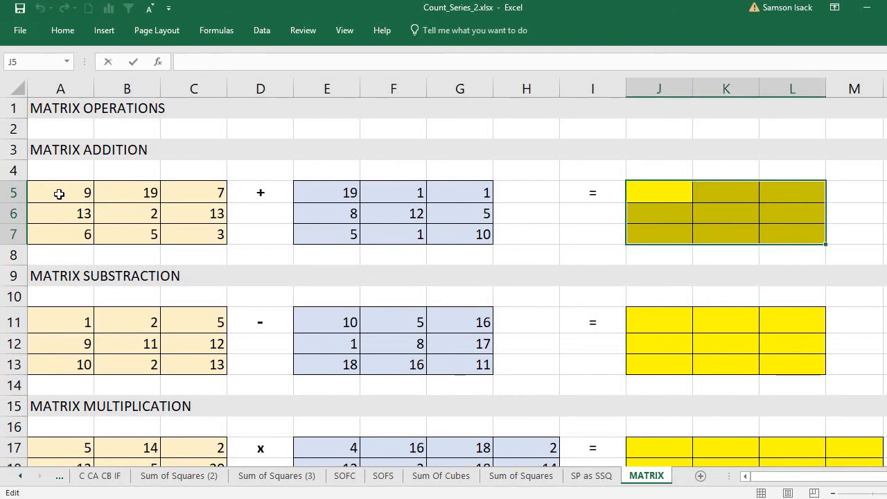
left_click_drag(59, 194, 198, 206)
left_click_drag(658, 193, 776, 238)
double_click(672, 191)
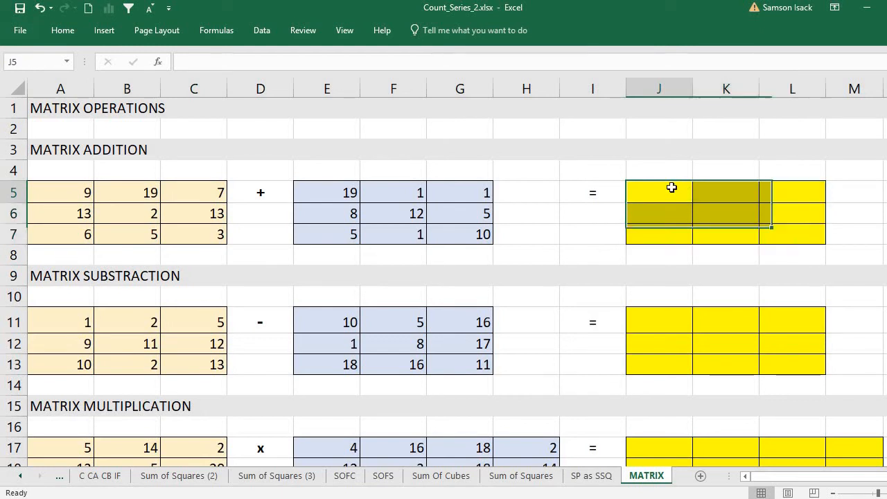
left_click_drag(665, 192, 790, 236)
key("F2")
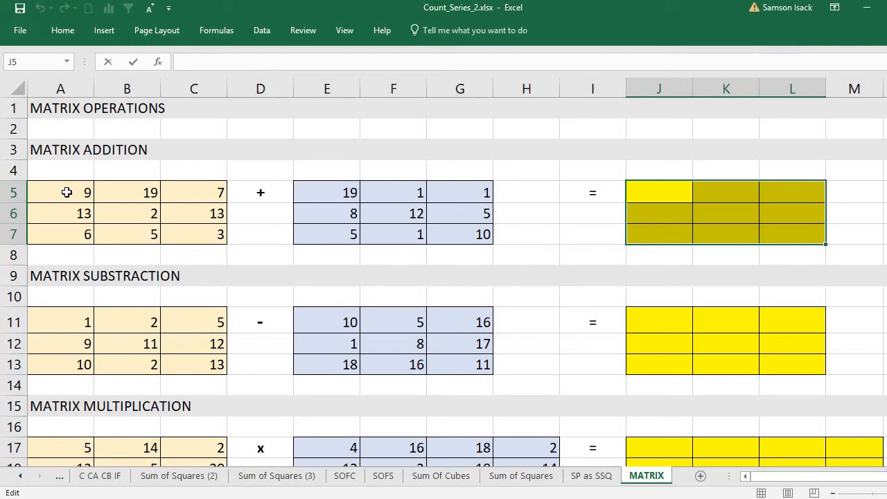
left_click_drag(66, 192, 123, 215)
left_click(676, 195)
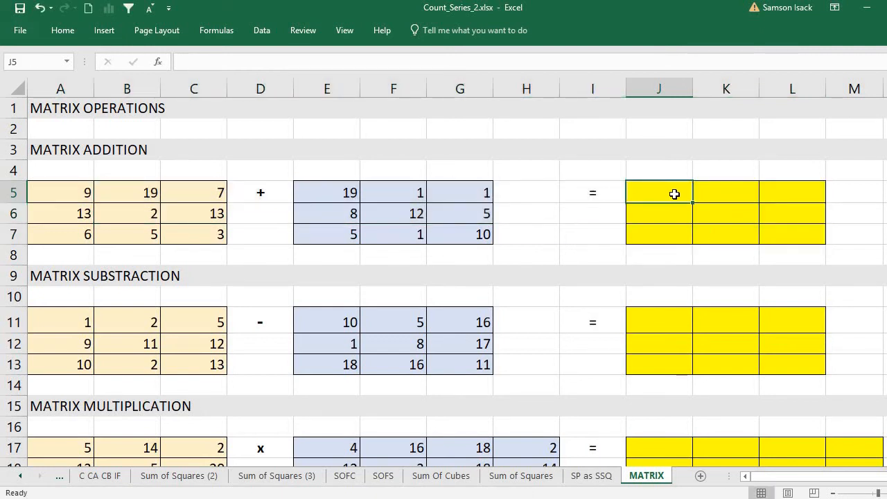
Add the two matrices under MATRIX ADDITION by entering the array formula =A5:C7+E5:G7 across J5:L7
left_click_drag(674, 194, 807, 236)
left_click(199, 64)
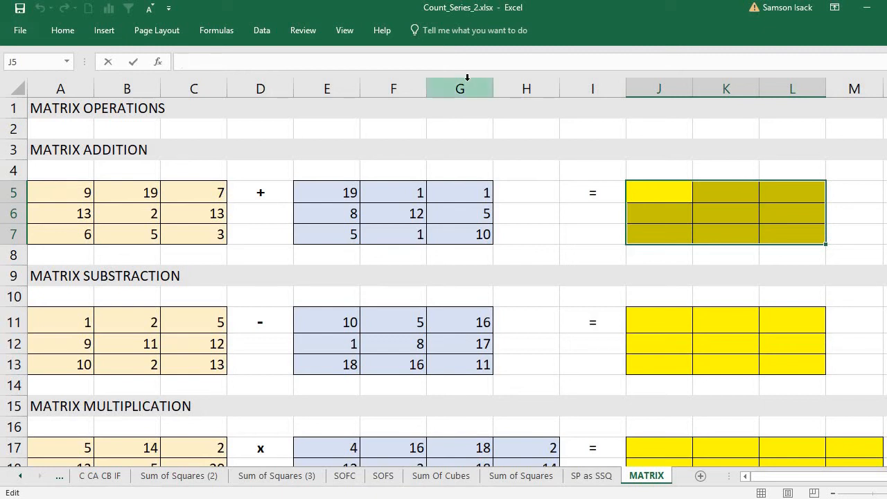
type("=")
left_click(84, 189)
left_click_drag(105, 195, 184, 236)
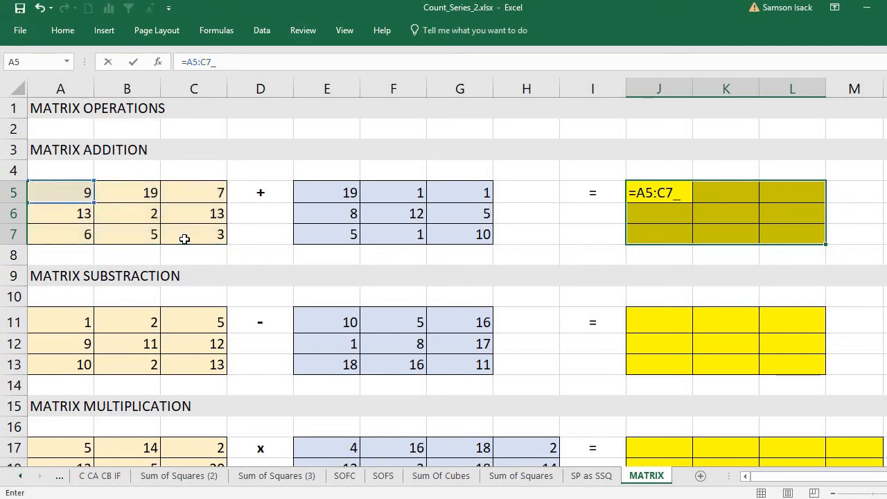
key("BackSpace")
type("+")
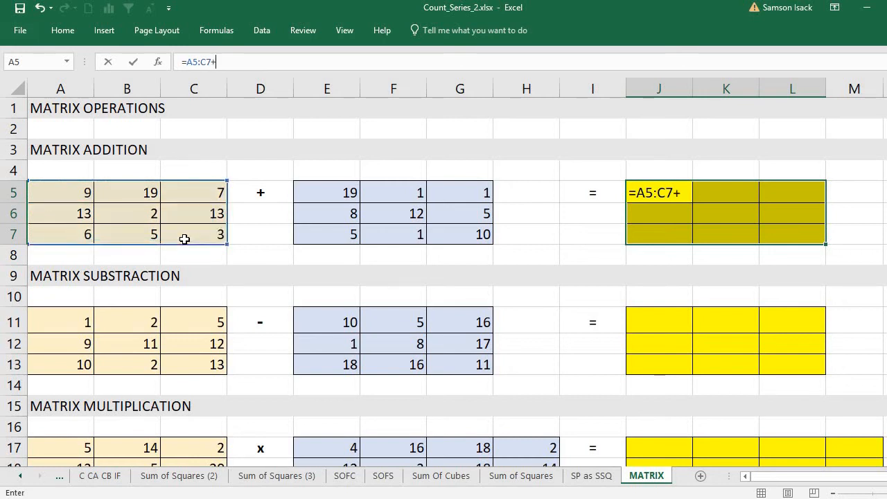
left_click_drag(323, 189, 465, 241)
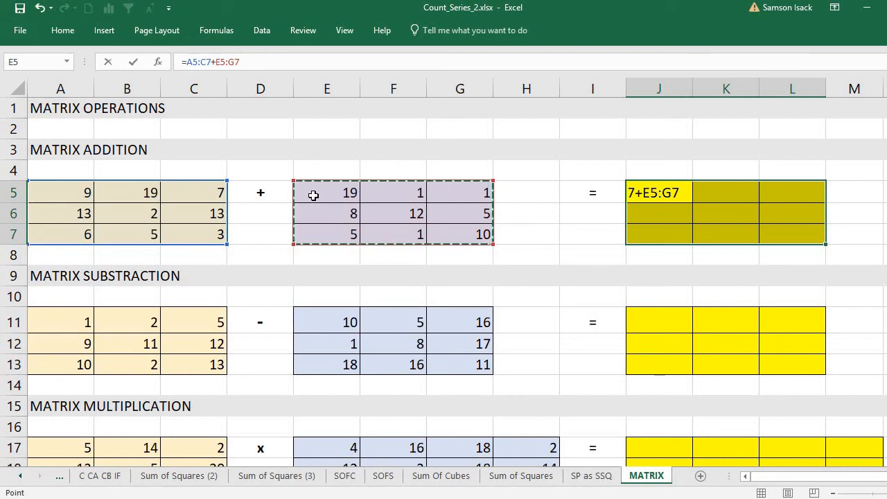
key("ctrl+shift+Return")
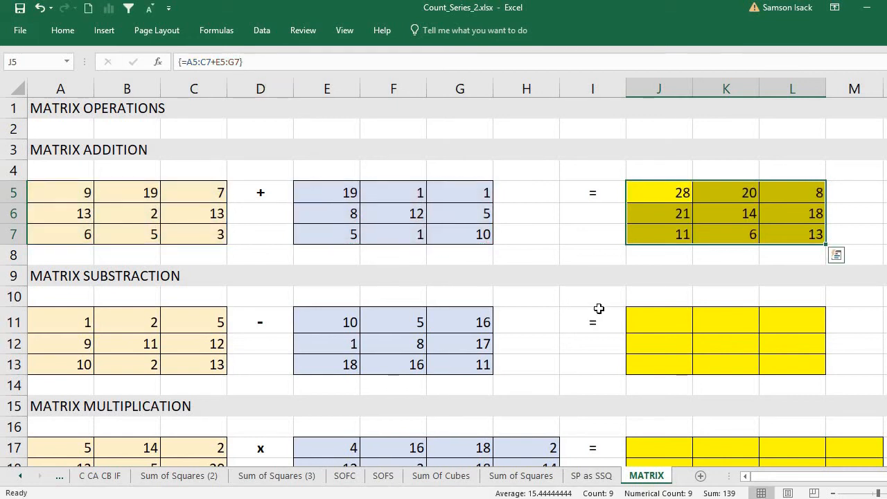
Check the addition results in J5:L7 against the corresponding cells of the two source matrices
left_click(684, 194)
left_click_drag(683, 194, 811, 237)
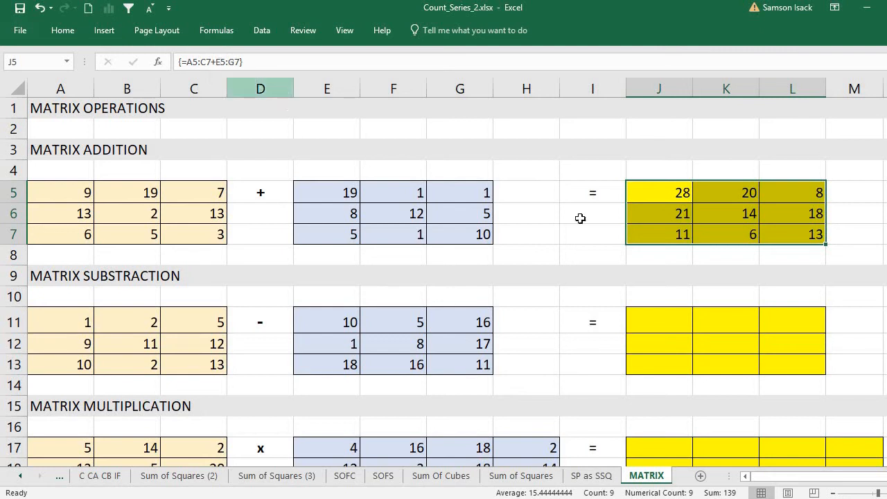
left_click(86, 193)
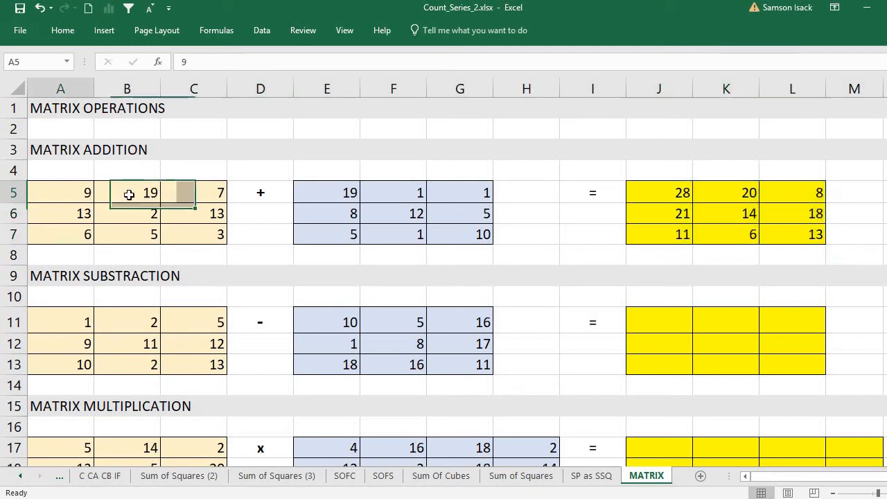
left_click(342, 192)
left_click(690, 192)
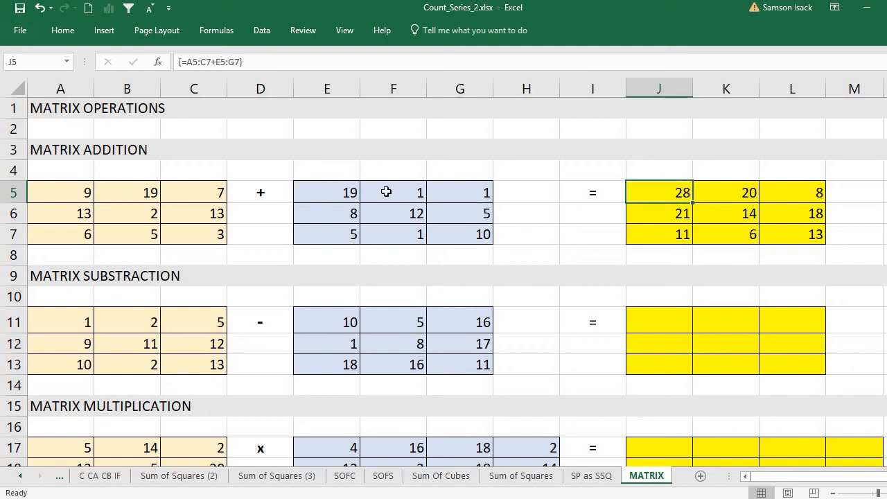
left_click(125, 196)
left_click(401, 187)
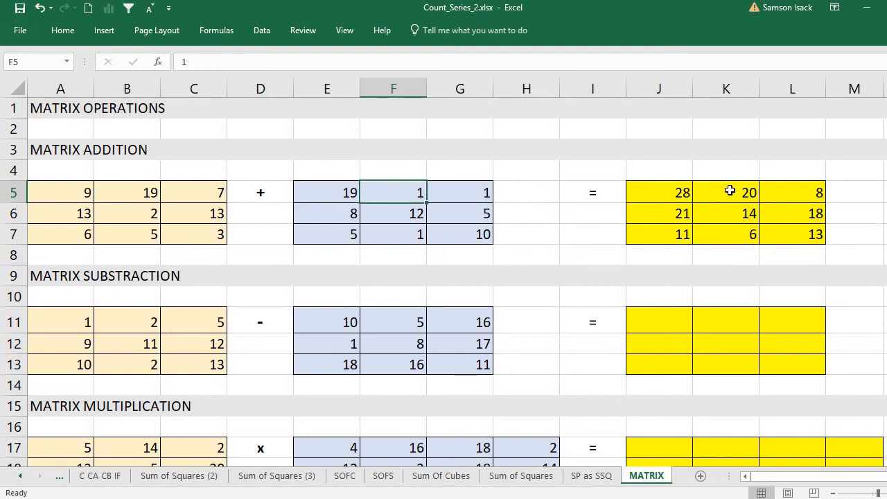
left_click(728, 190)
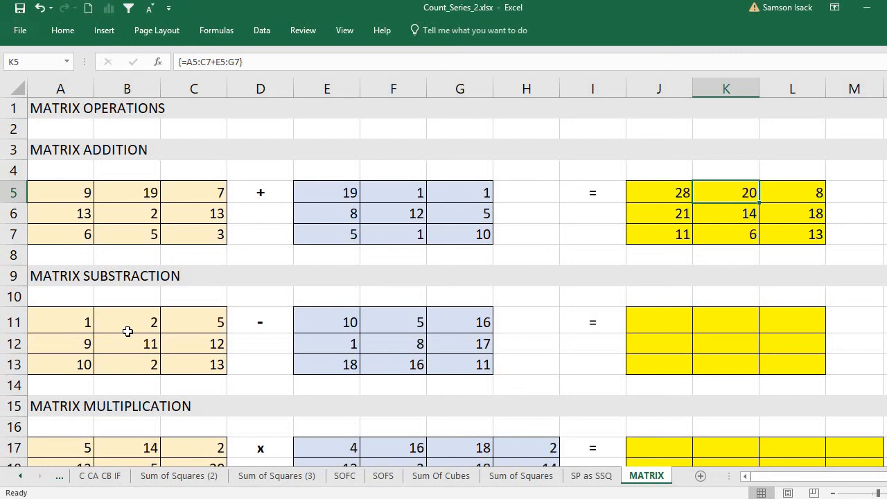
Subtract the two matrices under MATRIX SUBSTRACTION by entering the array formula =A11:C13-E11:G13 across J11:L13
left_click(637, 318)
left_click_drag(637, 317, 789, 360)
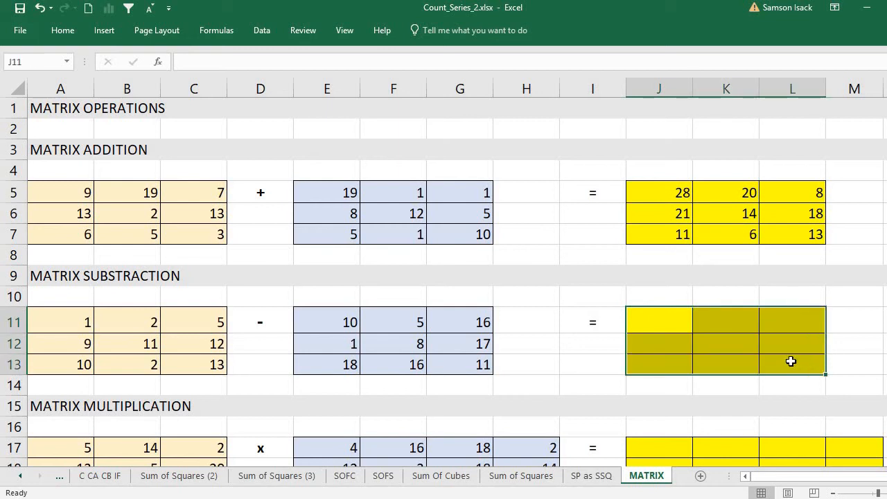
left_click(190, 62)
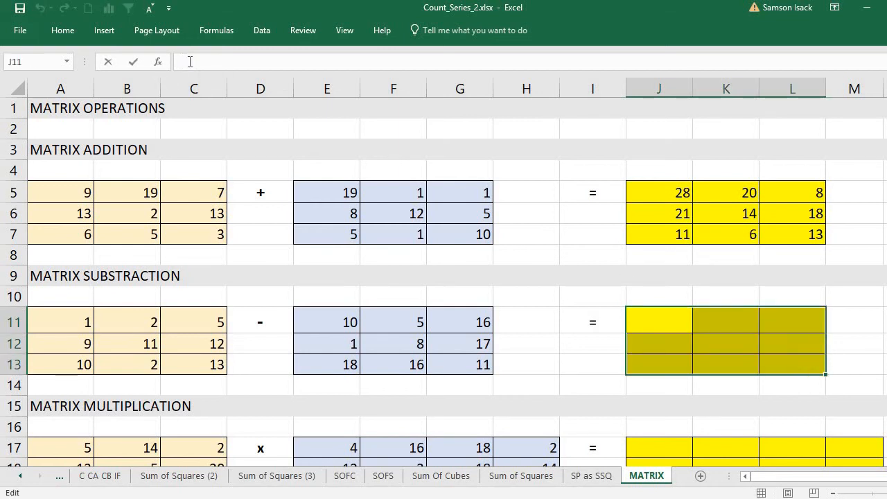
type("=")
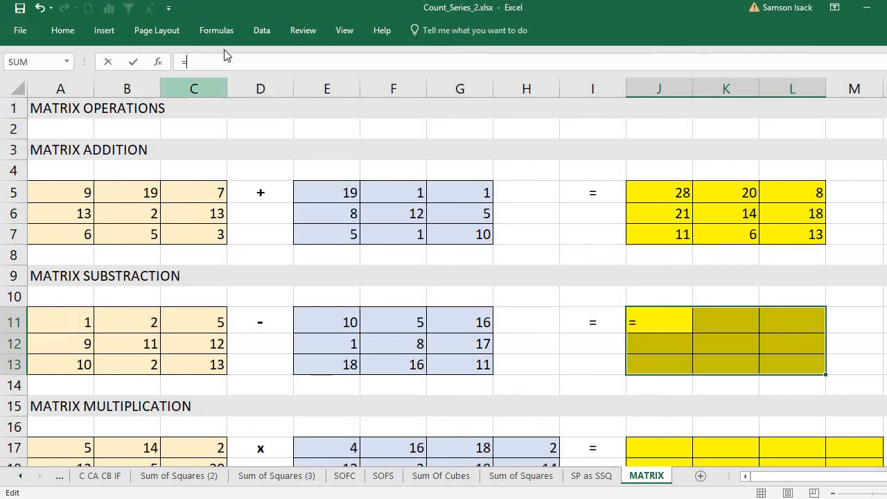
left_click_drag(66, 325, 188, 364)
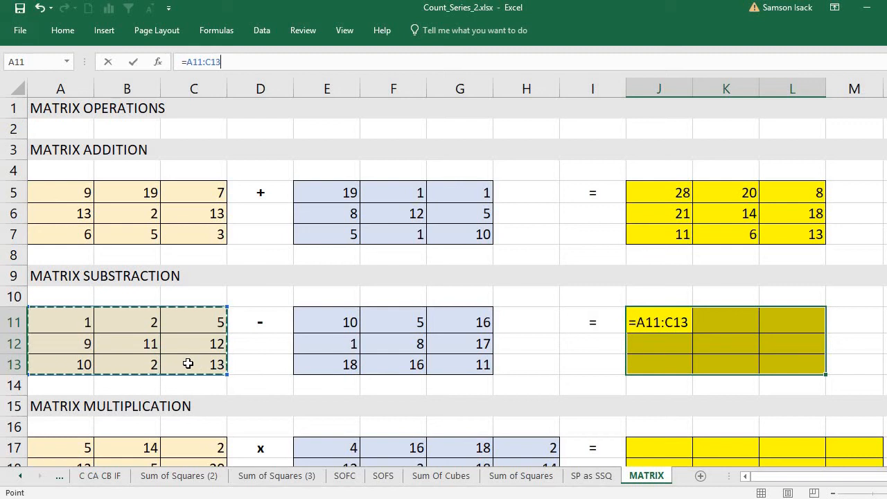
type("-")
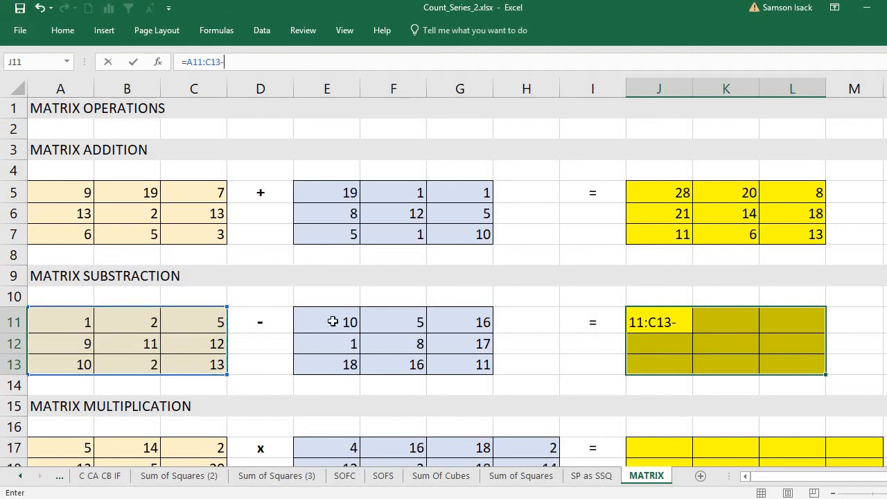
left_click_drag(333, 321, 446, 359)
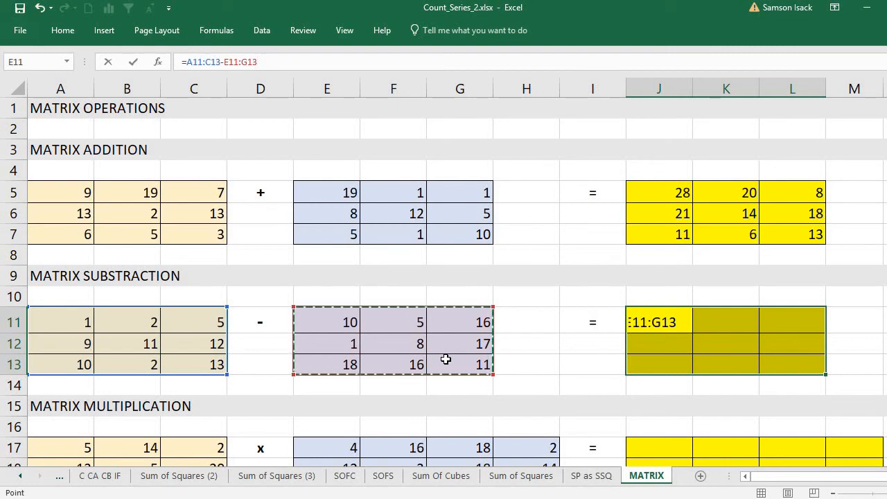
key("ctrl+shift+Return")
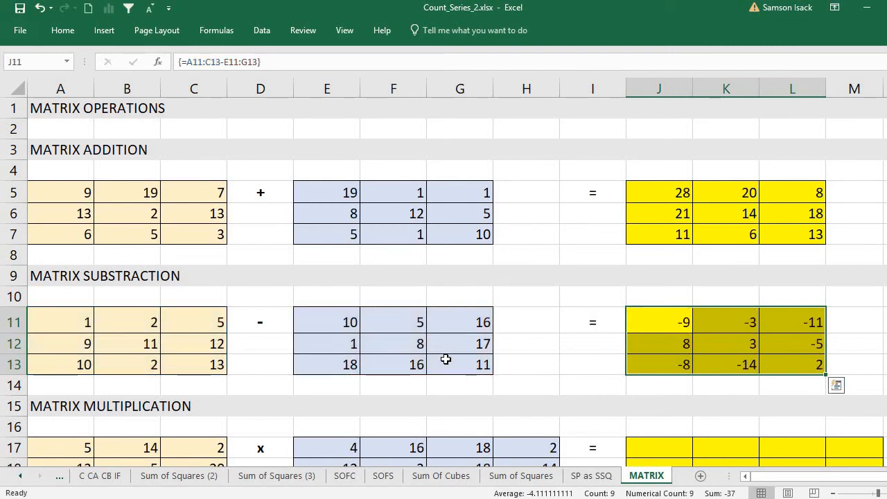
left_click(655, 314)
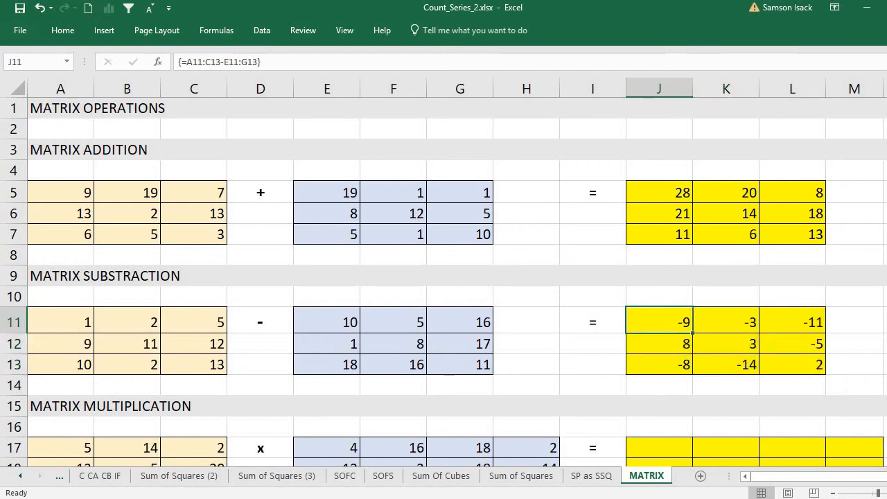
Compare the columns of the first matrix A17:C20 with the rows of the second matrix E17:H19 under MATRIX MULTIPLICATION
scroll(444, 277, "down", 2)
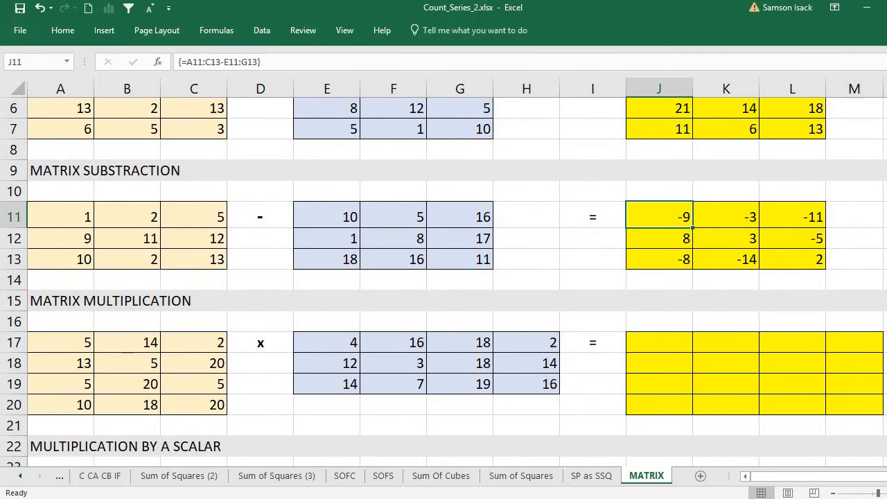
scroll(443, 277, "down", 1)
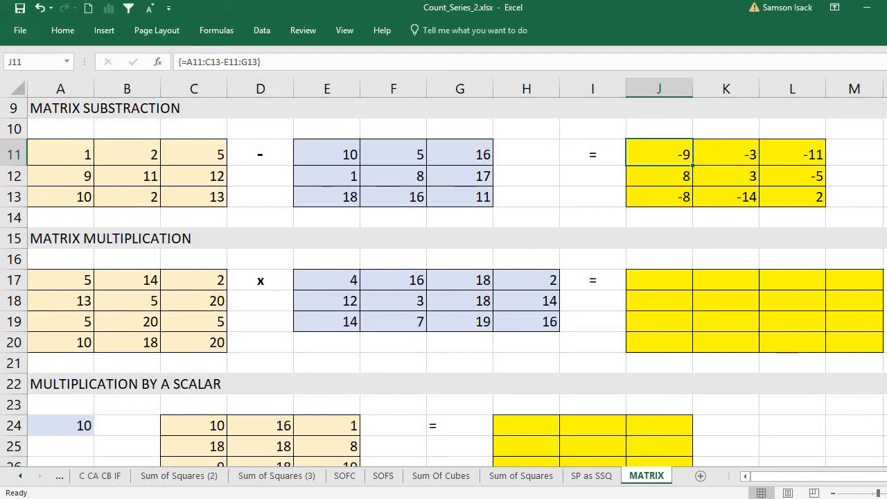
scroll(683, 254, "up", 3)
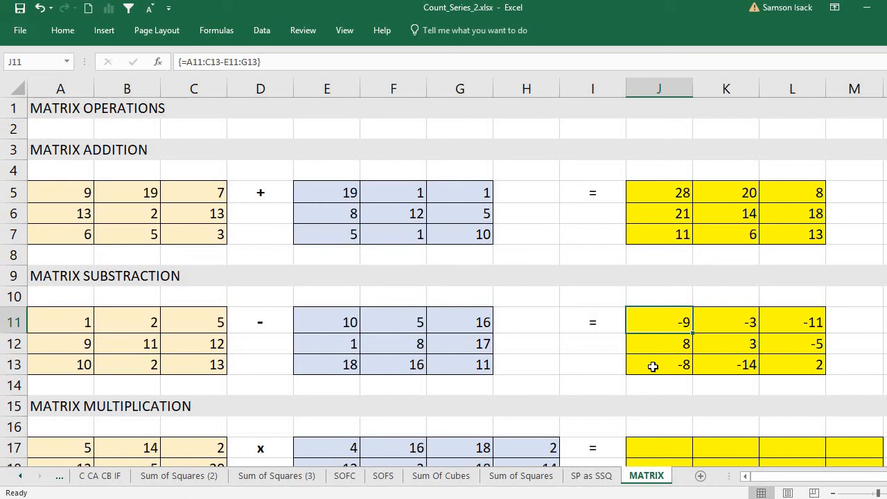
scroll(443, 283, "down", 3)
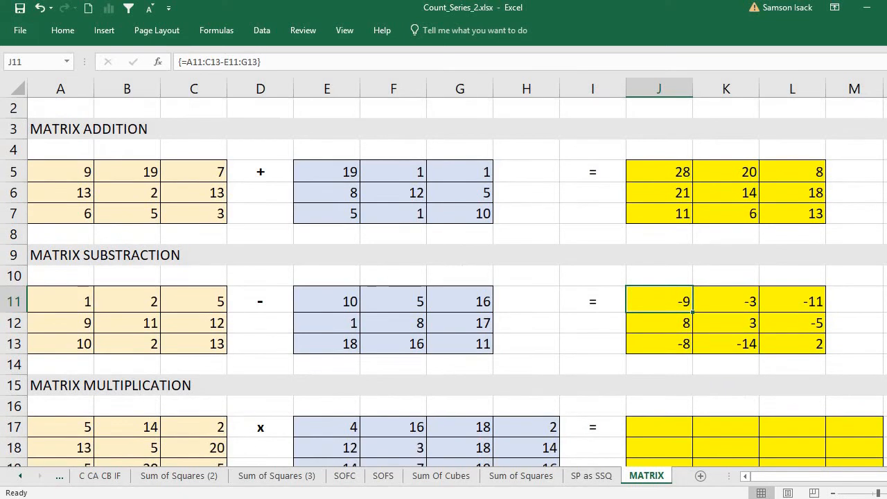
scroll(443, 282, "down", 2)
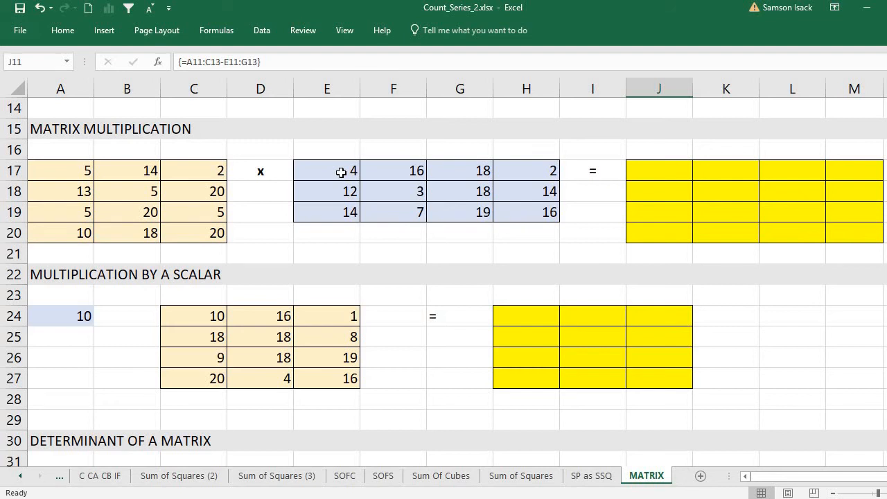
left_click_drag(82, 172, 72, 230)
left_click_drag(115, 172, 122, 228)
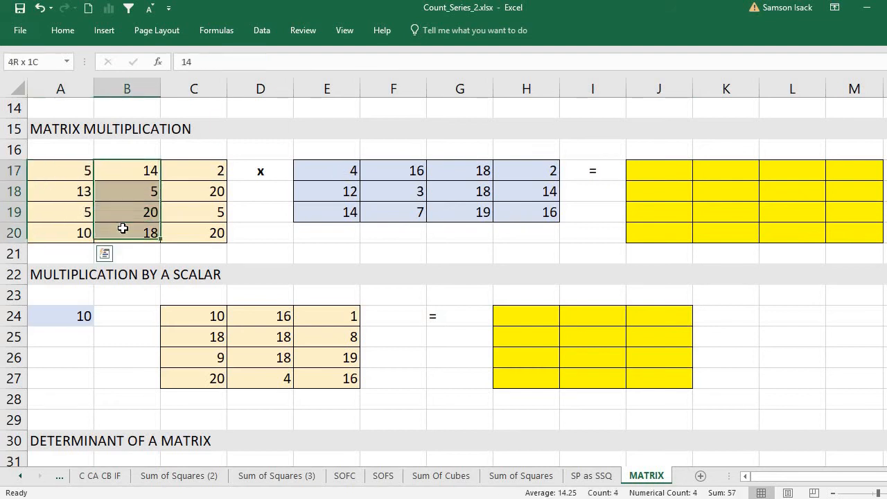
left_click_drag(184, 173, 188, 230)
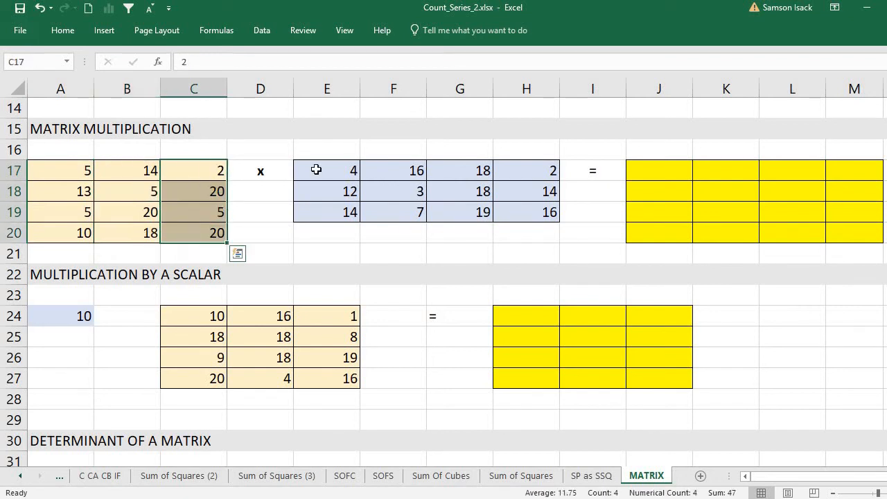
left_click(316, 170)
left_click_drag(316, 170, 526, 172)
left_click_drag(318, 194, 526, 194)
left_click_drag(322, 217, 529, 212)
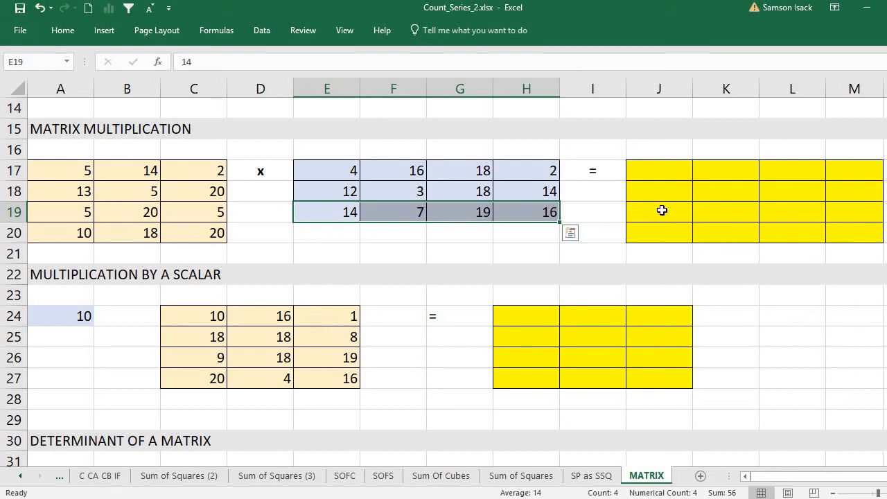
left_click(336, 174)
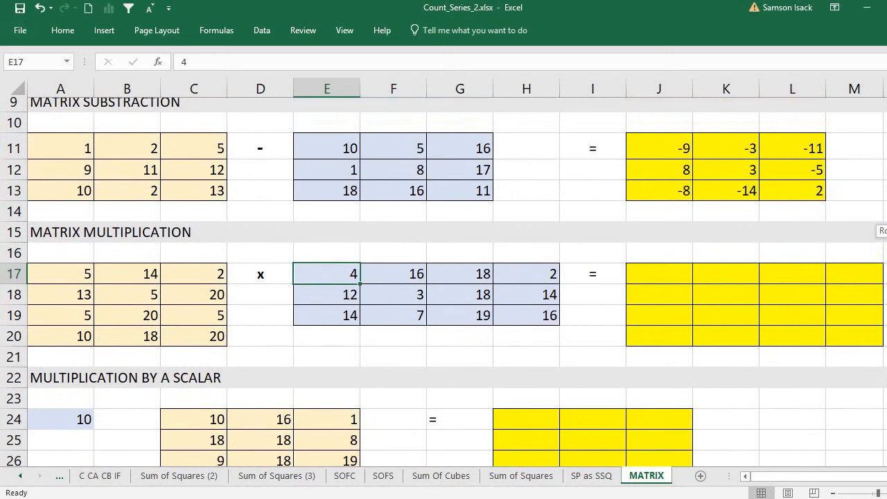
scroll(72, 178, "down", 2)
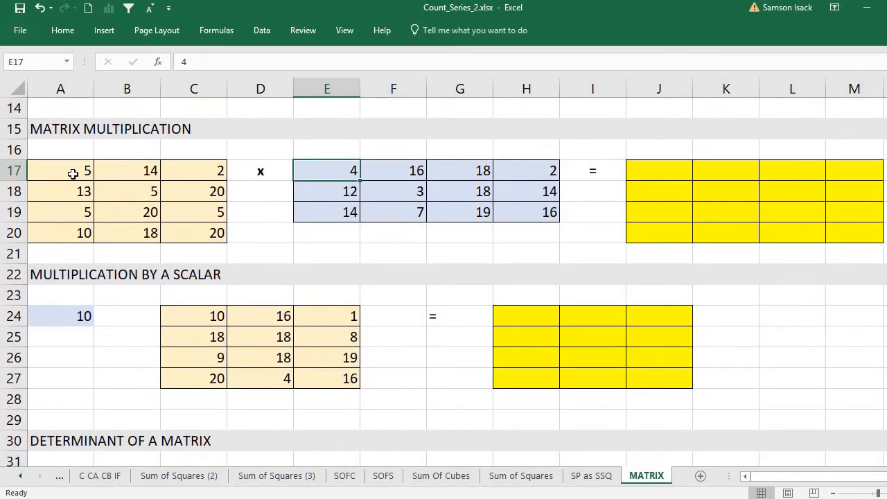
left_click(71, 173)
left_click(303, 174)
left_click(676, 170)
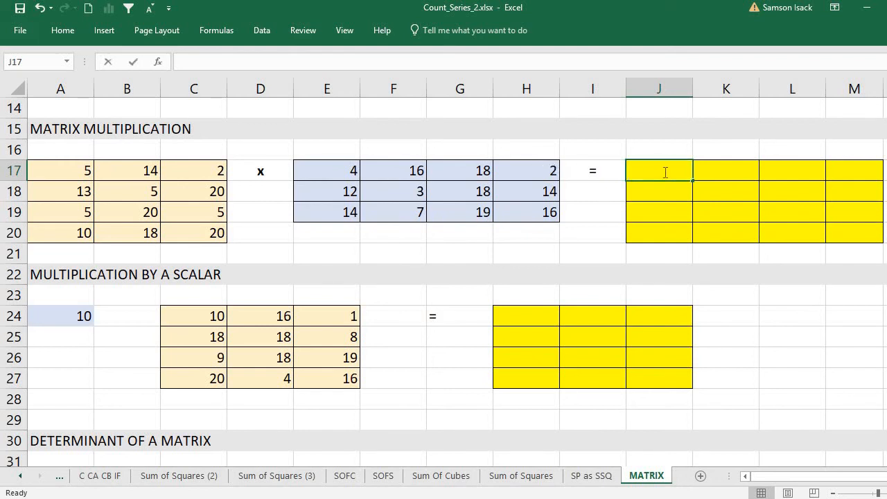
type("=M")
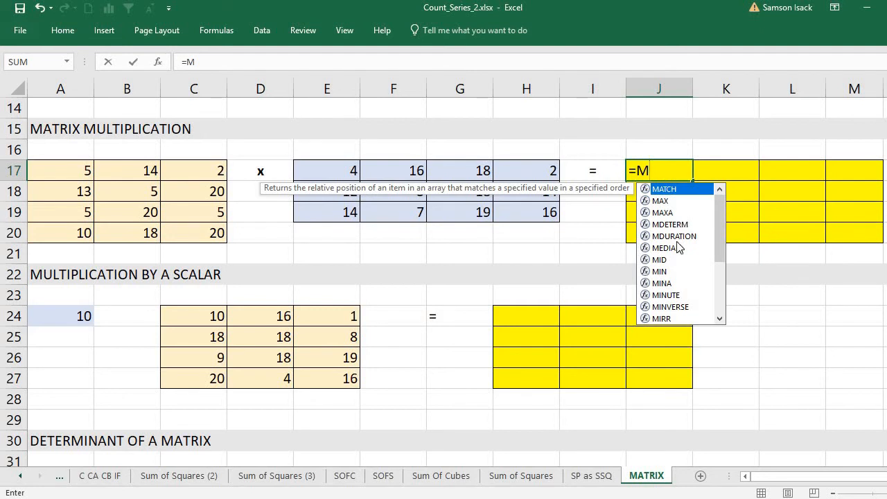
type("M")
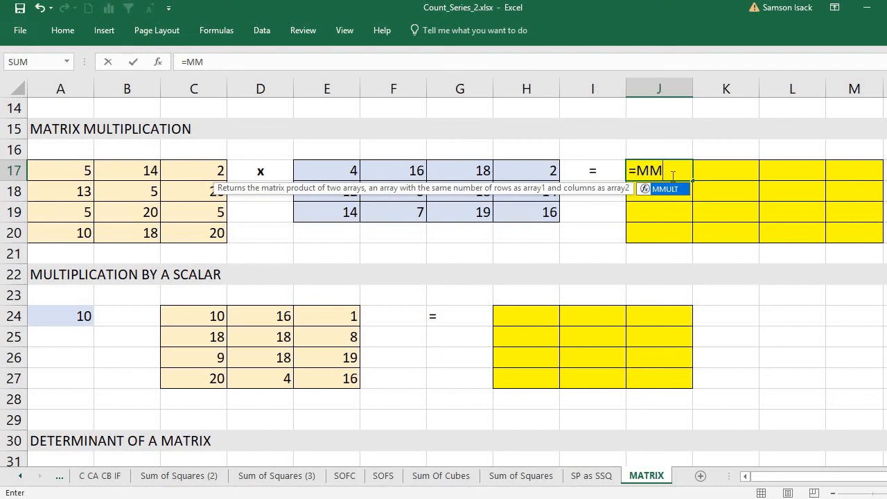
left_click(640, 179)
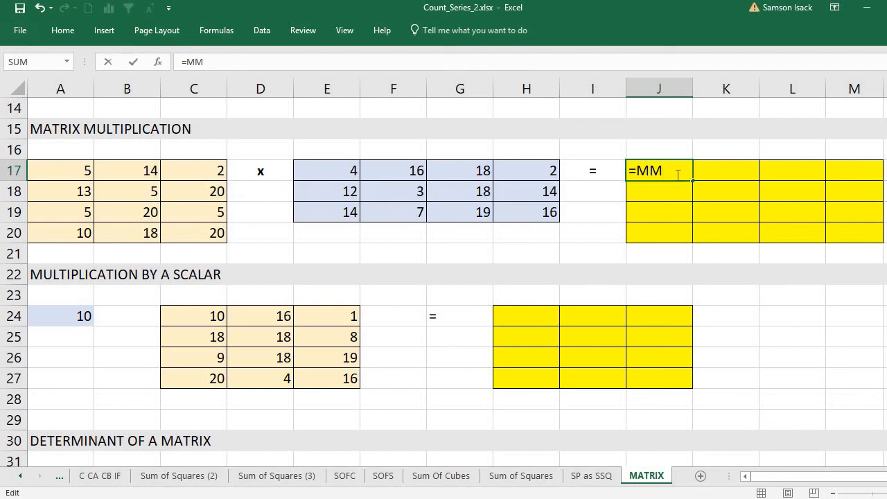
left_click_drag(678, 175, 609, 171)
key("Escape")
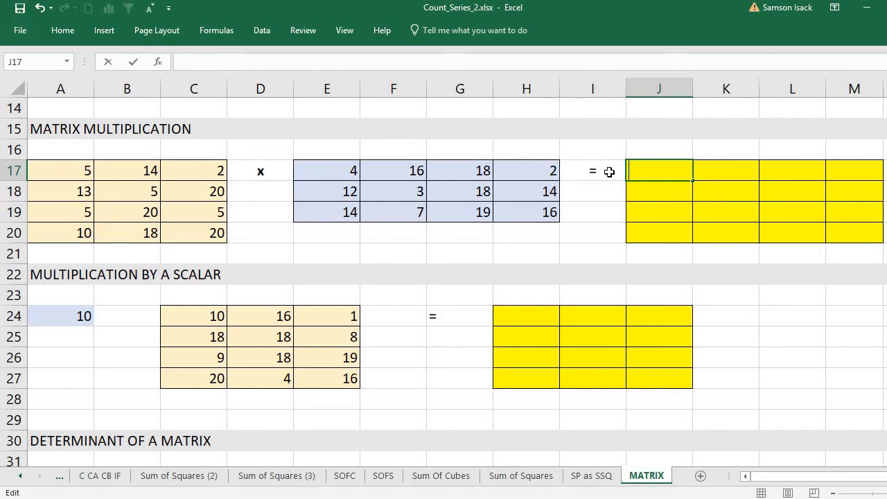
left_click_drag(848, 237, 829, 230)
left_click(664, 170)
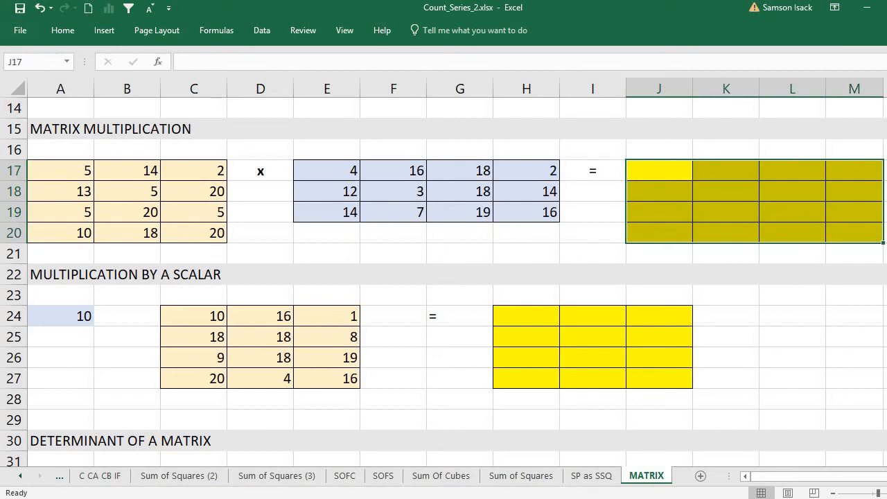
left_click(680, 173)
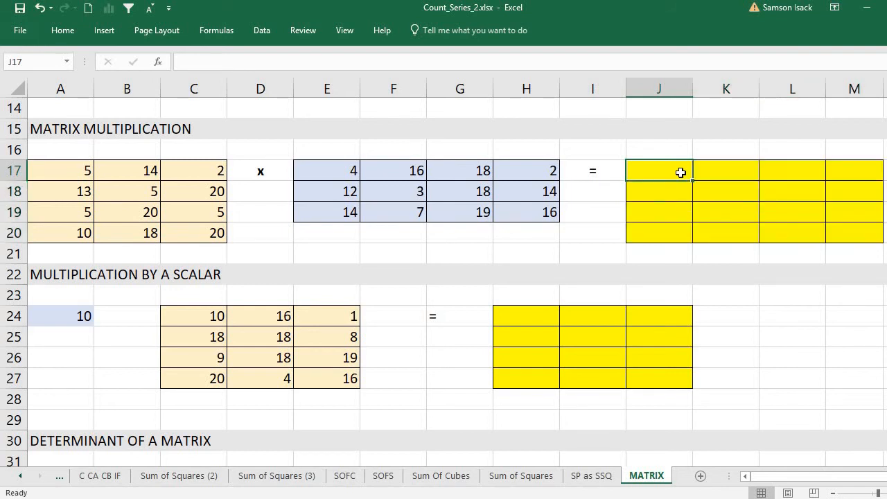
Multiply the two matrices under MATRIX MULTIPLICATION by entering the array formula =MMULT(A17:C20,E17:H19) across J17:M20
left_click_drag(676, 172, 825, 218)
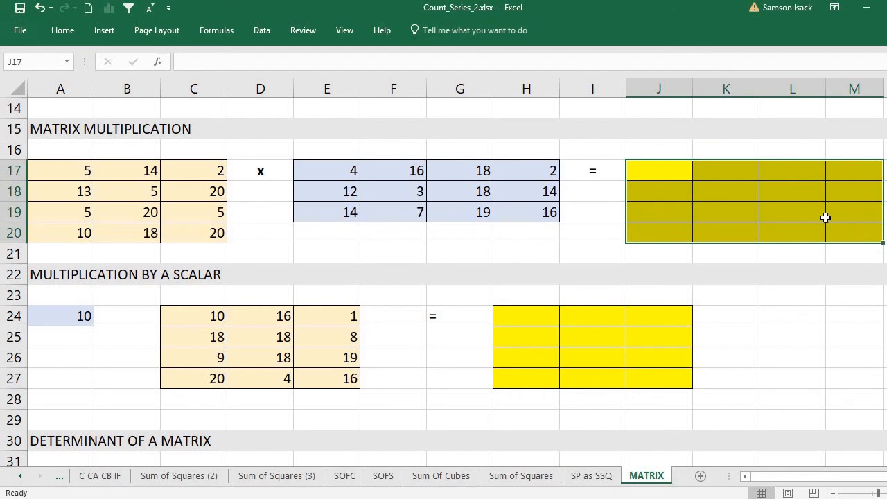
left_click(253, 62)
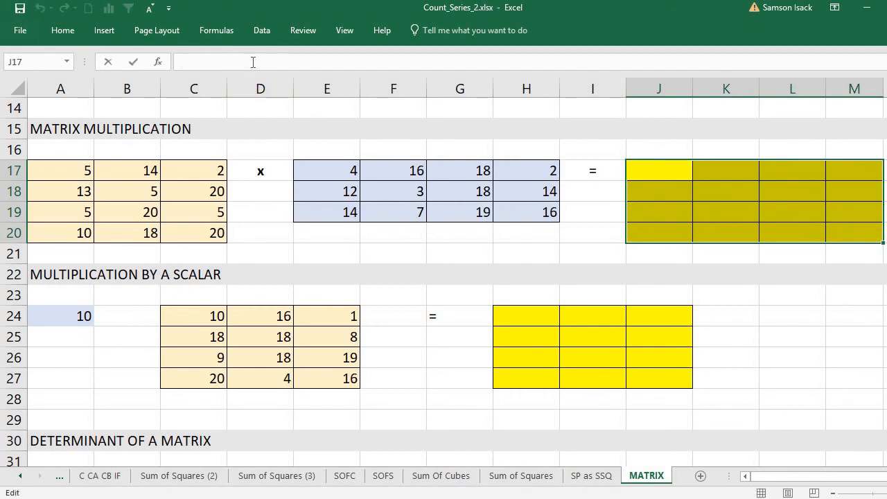
type("=")
left_click_drag(61, 172, 200, 237)
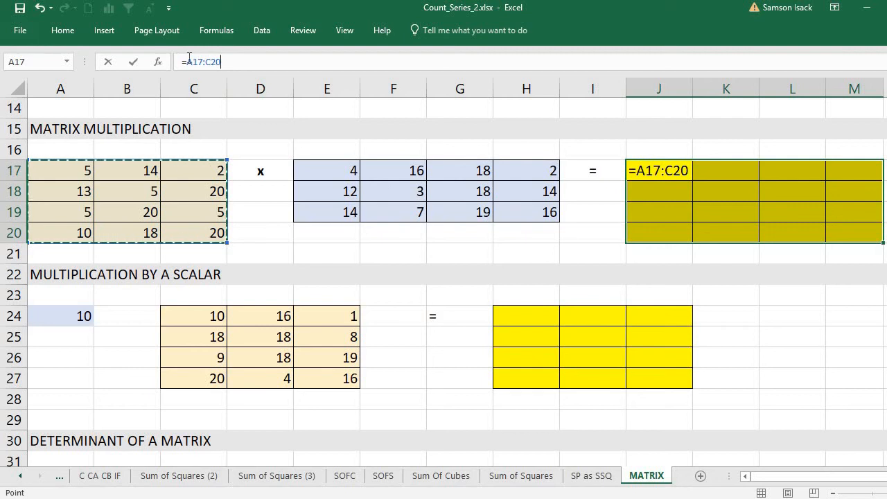
left_click_drag(186, 62, 224, 62)
type("M")
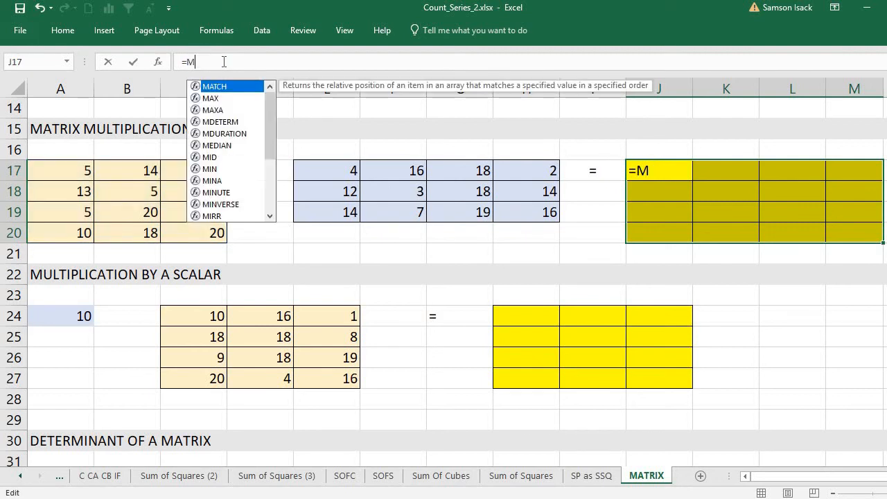
type("MU")
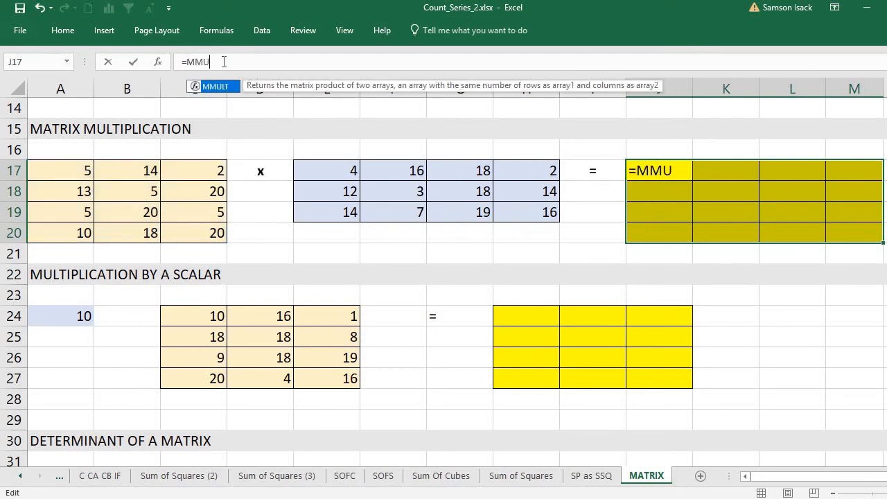
type("LT(")
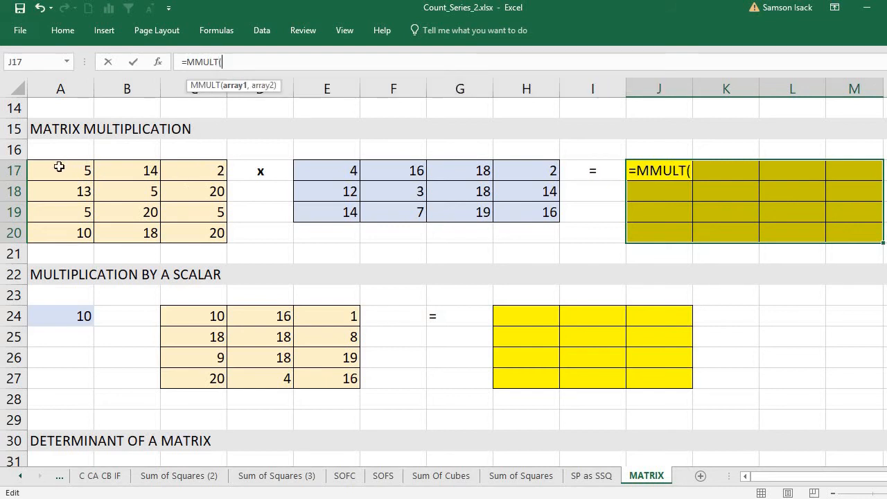
left_click_drag(59, 167, 193, 232)
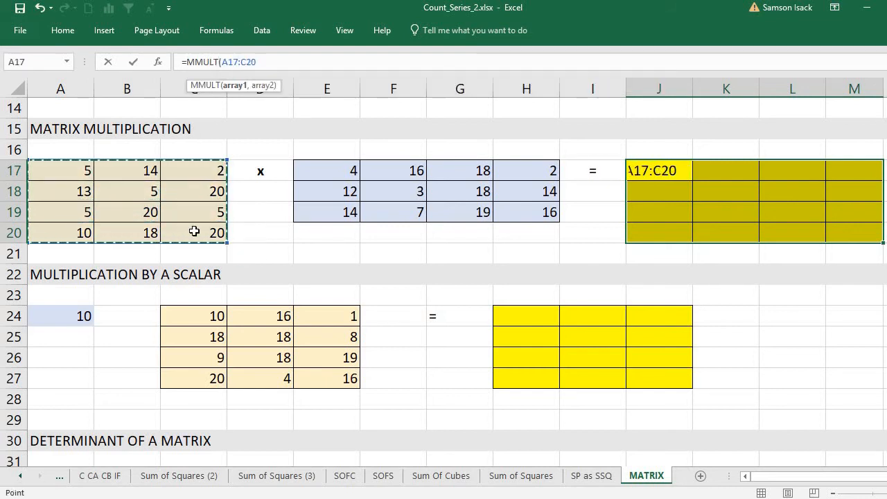
type(",")
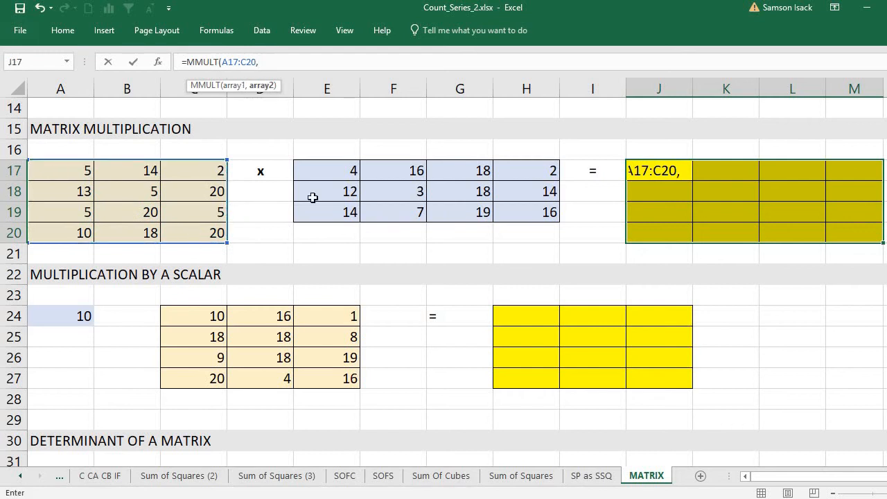
left_click(339, 170)
left_click_drag(450, 191, 518, 210)
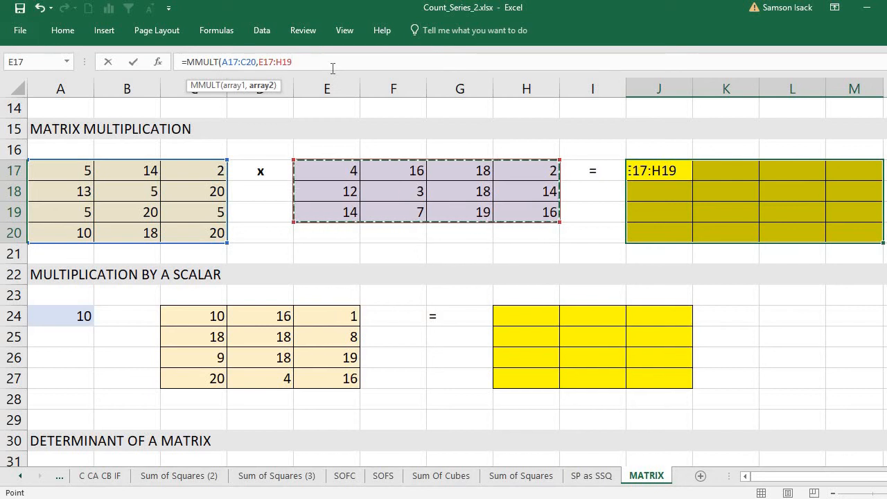
type(")")
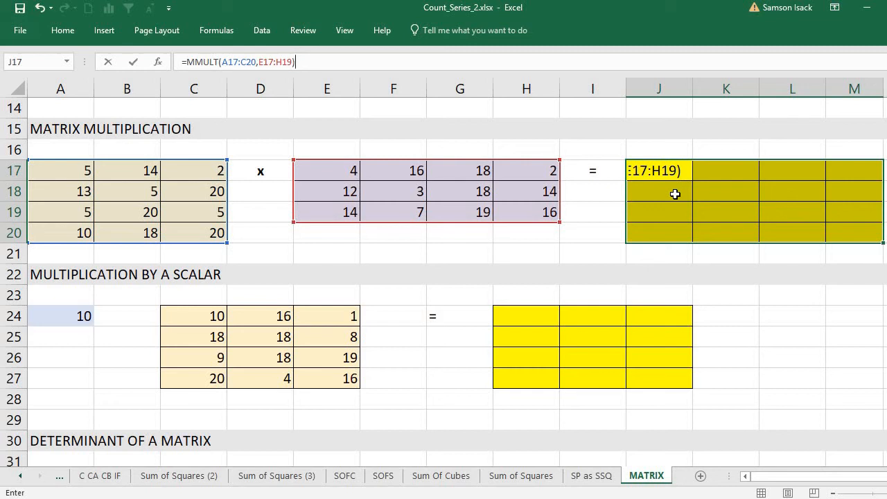
key("ctrl+shift+Return")
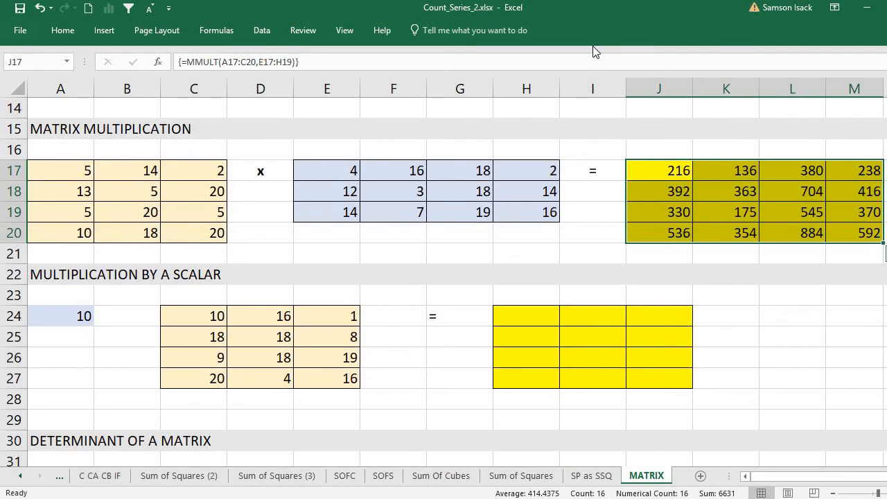
Trace how the product in J17 pairs the first matrix's row A17:C17 with the second matrix's column E17:E19
left_click(672, 176)
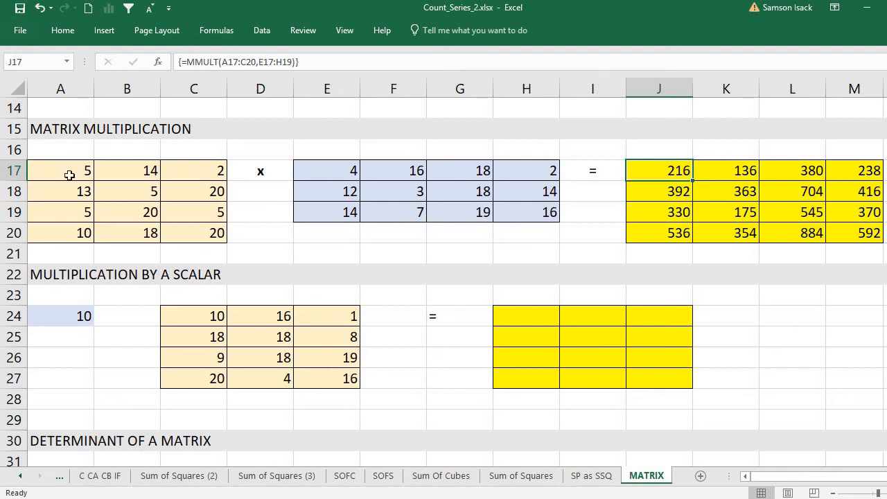
left_click_drag(60, 171, 198, 169)
left_click_drag(332, 174, 334, 214)
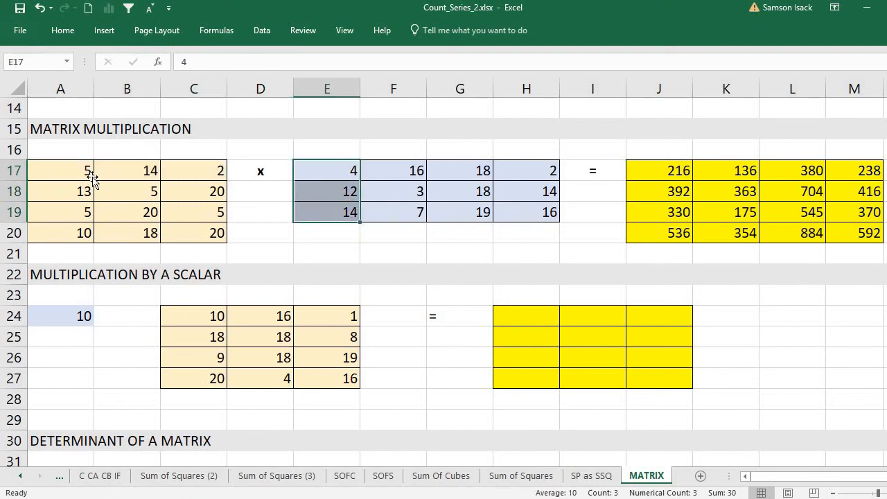
left_click(91, 176)
left_click(345, 170)
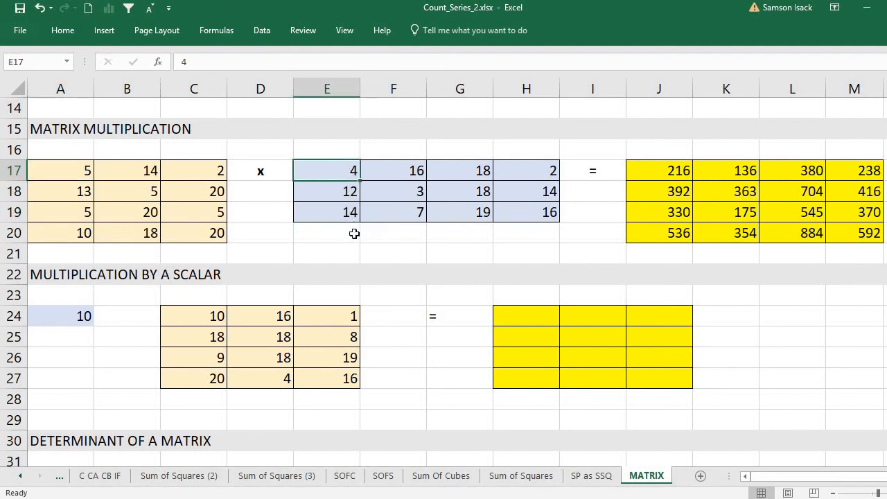
left_click(677, 170)
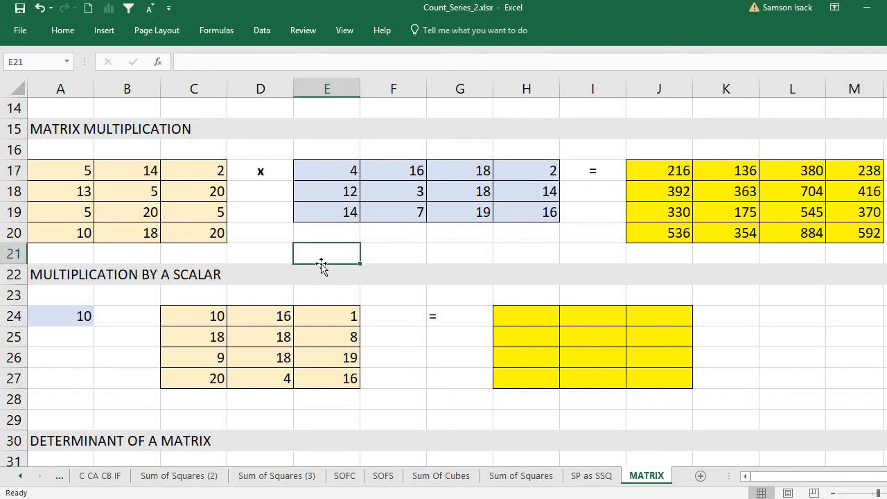
Cross-check the first product element by entering =A17*E17+B17*E18+C17*E19 in J16, just above the result matrix
left_click(678, 148)
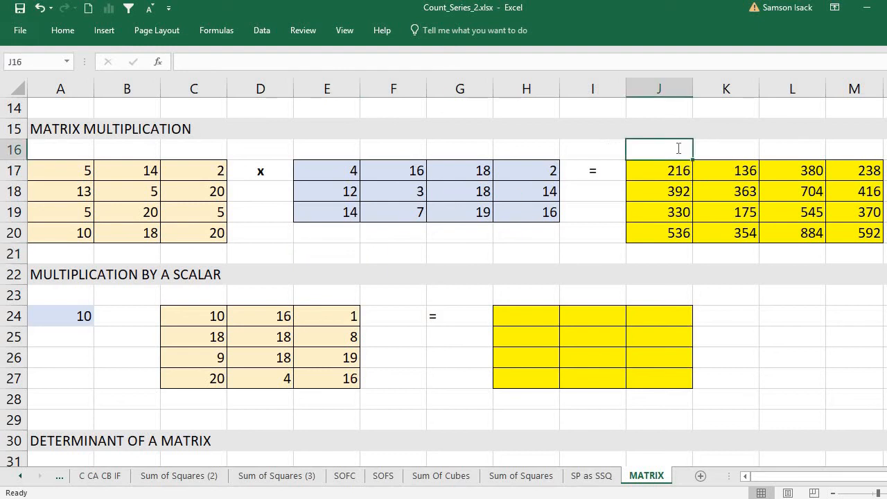
double_click(678, 149)
type("=")
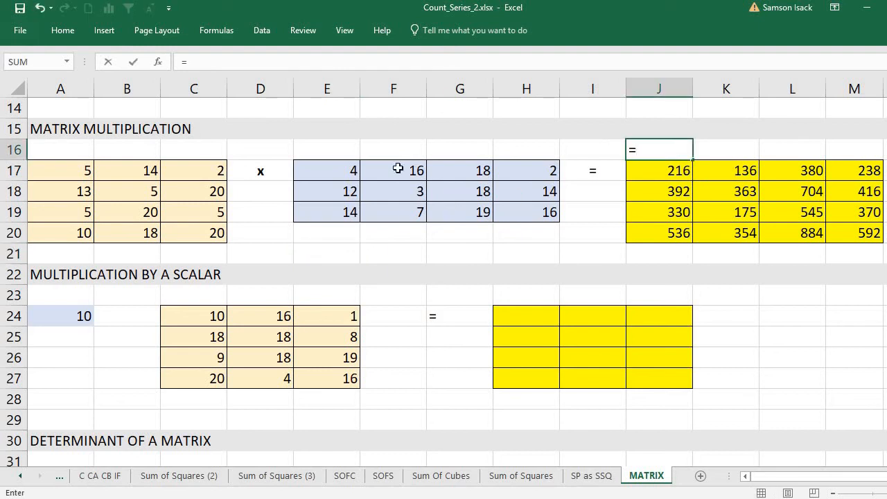
left_click(78, 172)
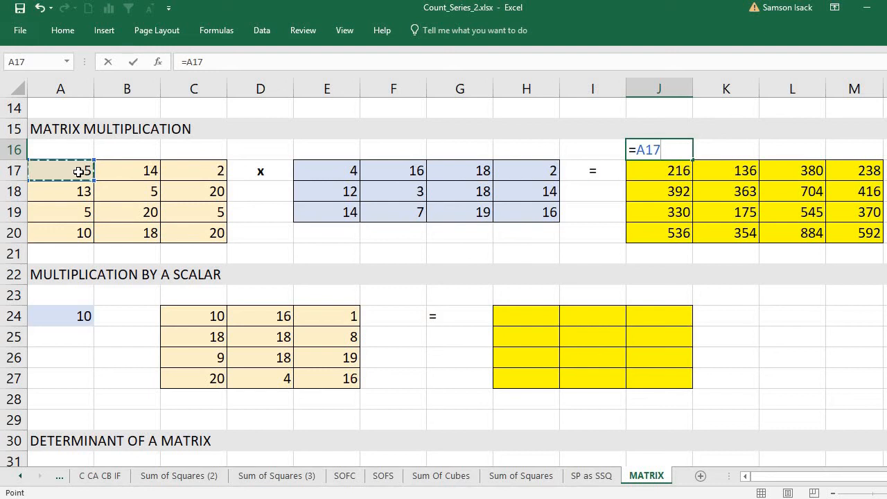
type("*")
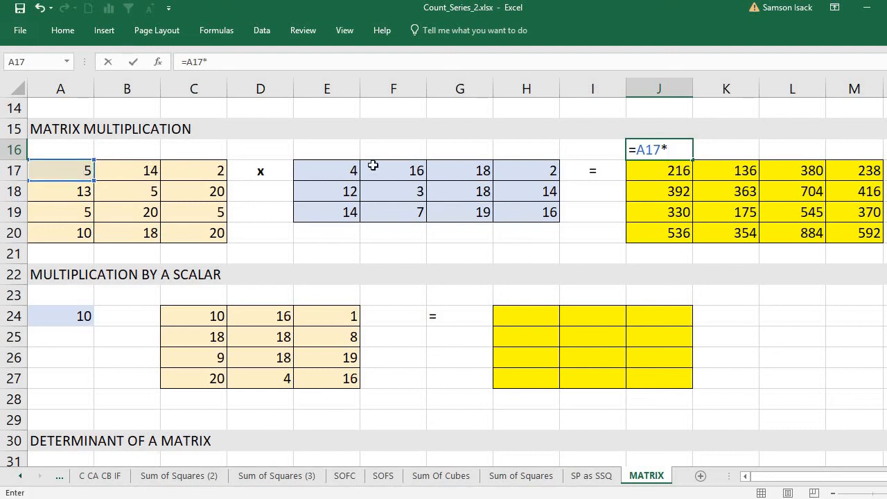
left_click(344, 169)
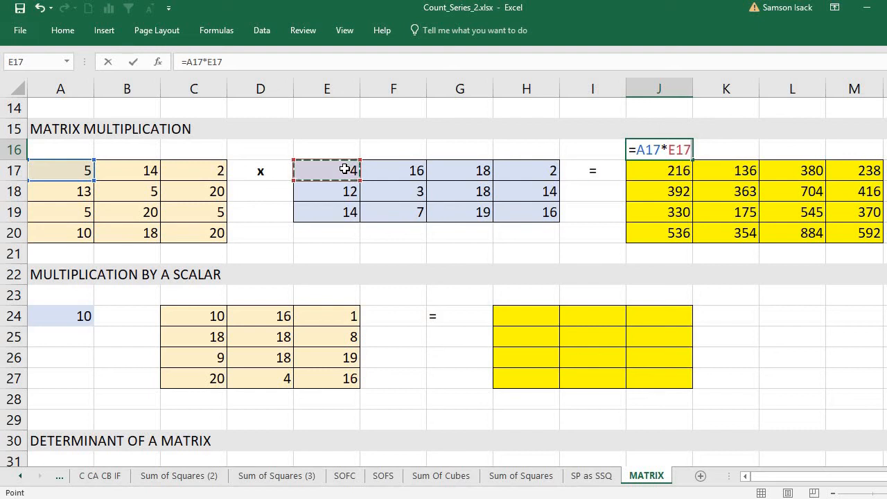
type("+")
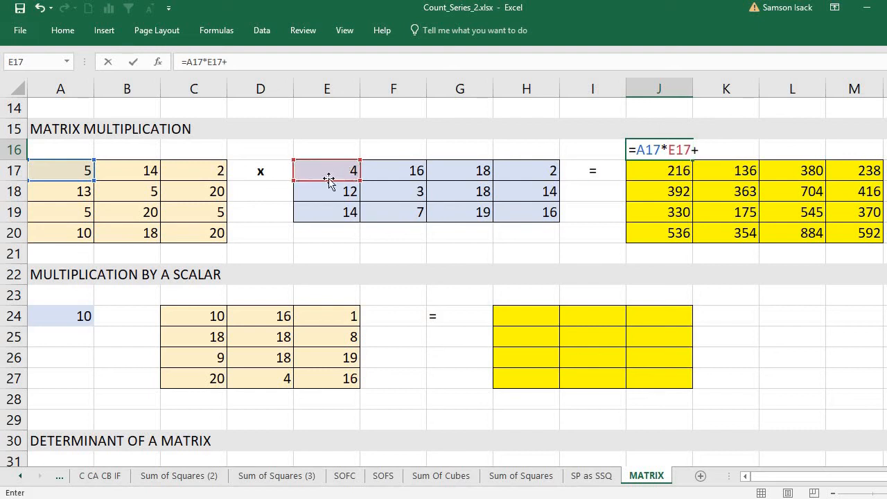
left_click(137, 168)
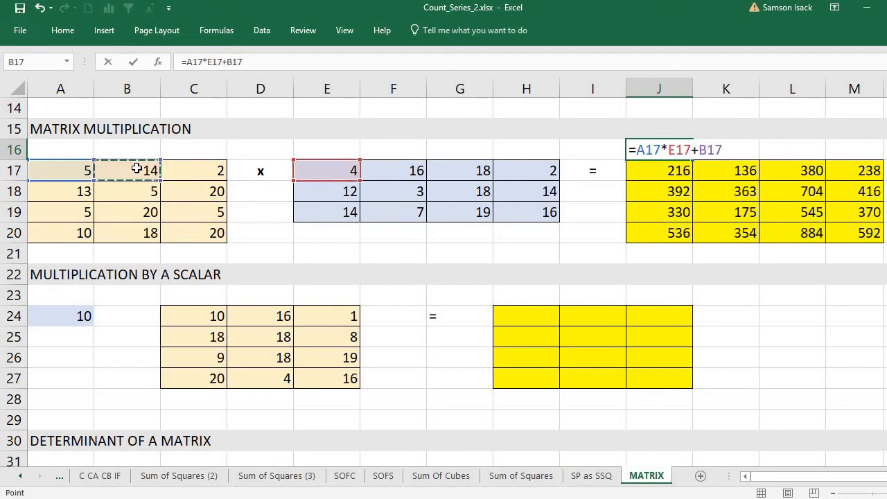
type("*")
left_click(308, 187)
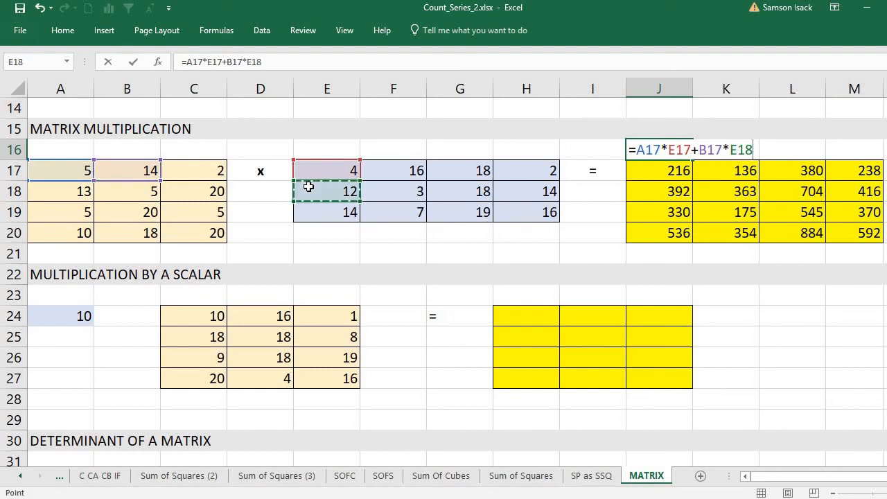
type("+")
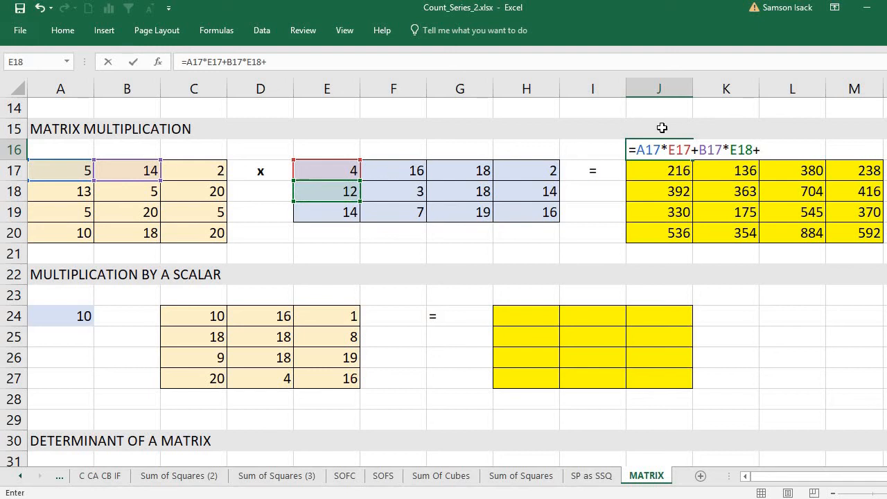
left_click(211, 171)
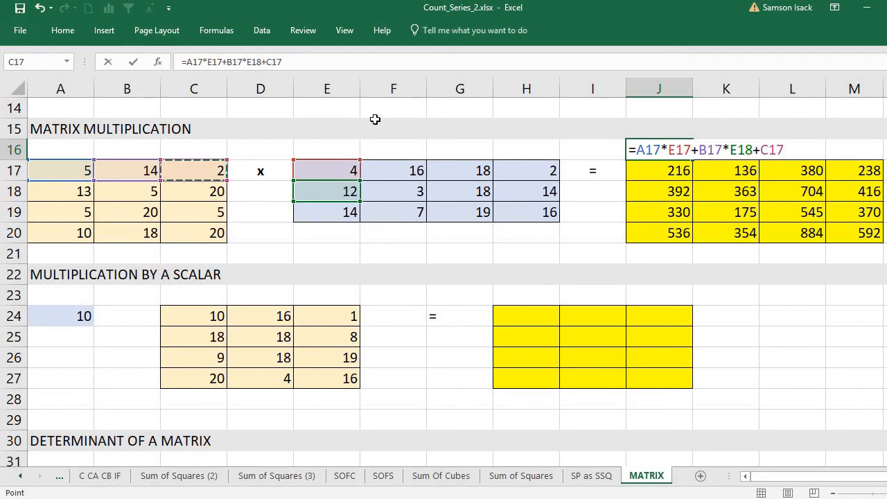
type("*")
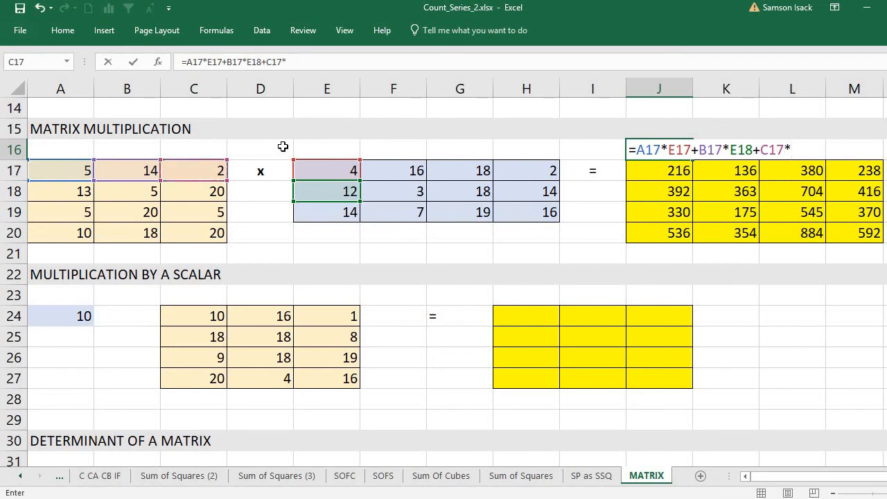
left_click(323, 212)
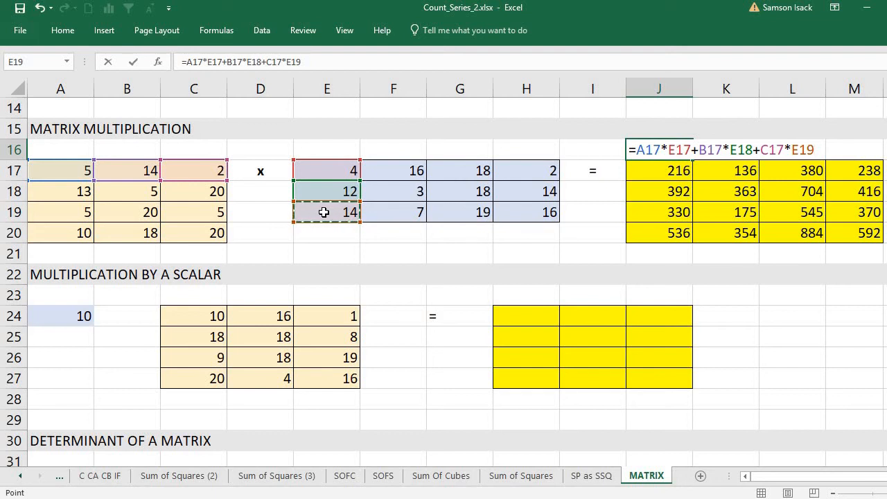
key("Return")
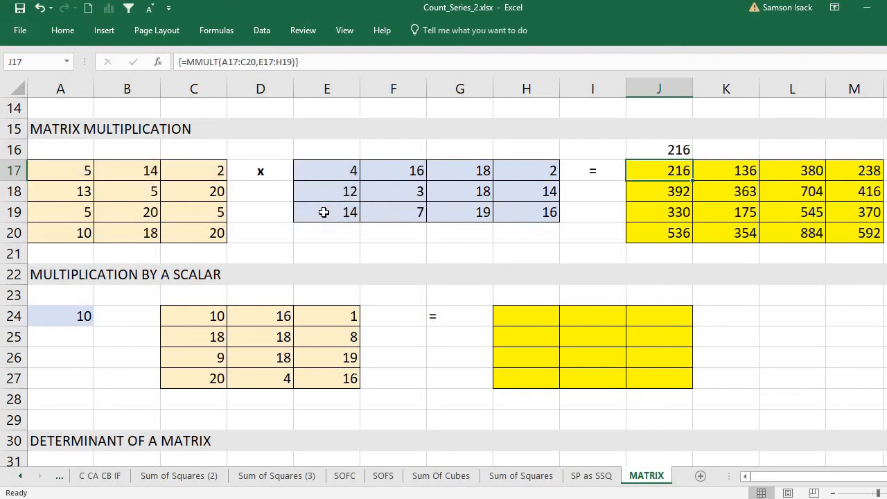
Clear the check formula from J16 and review the MMULT formula in J17 against its first source matrix
left_click(641, 148)
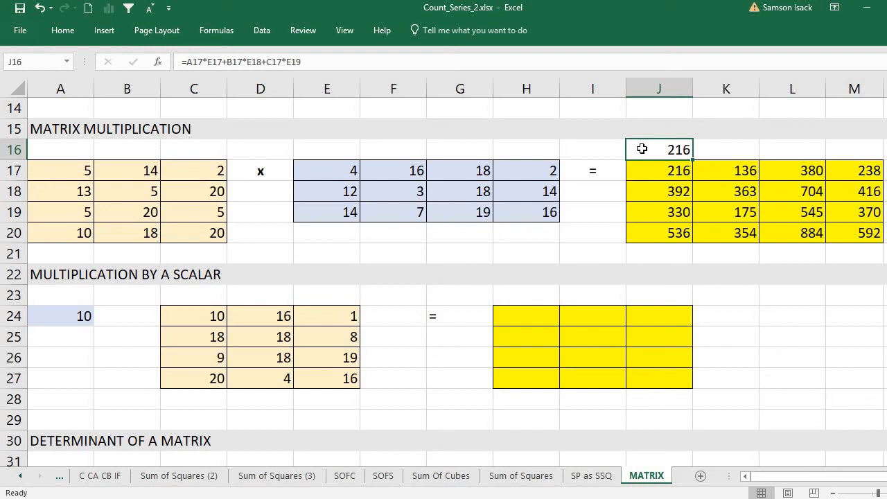
key("Delete")
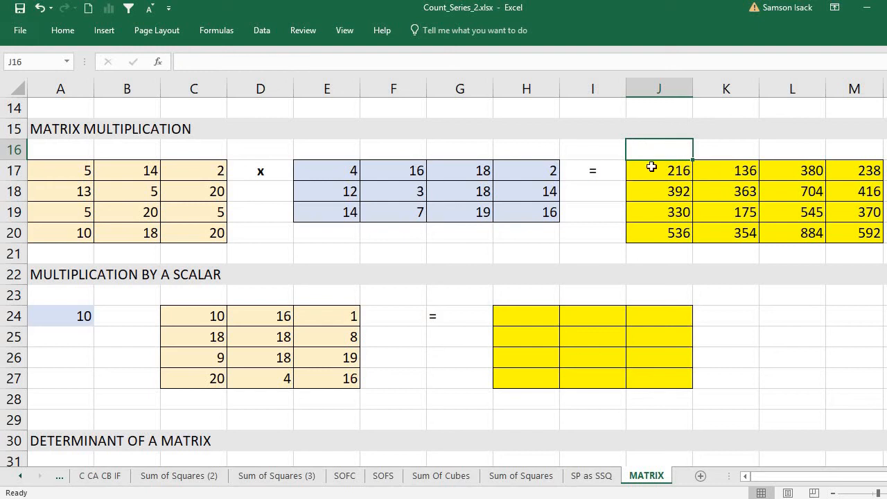
left_click(678, 174)
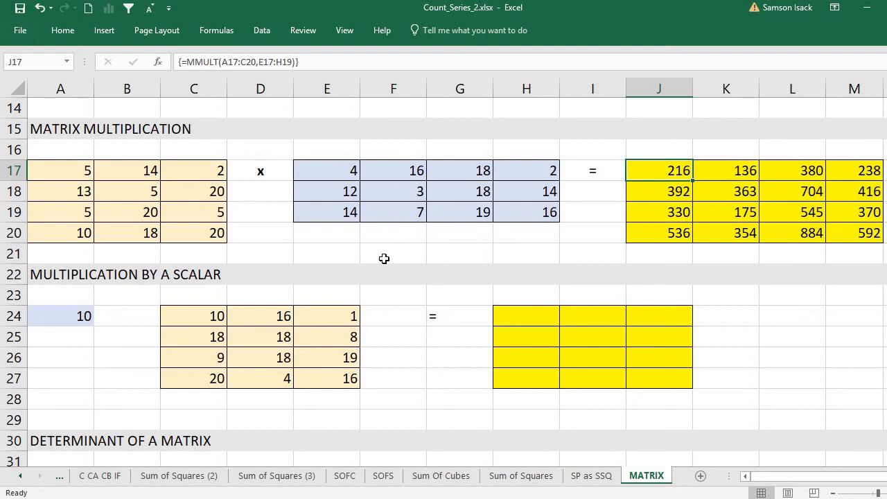
left_click_drag(61, 172, 192, 231)
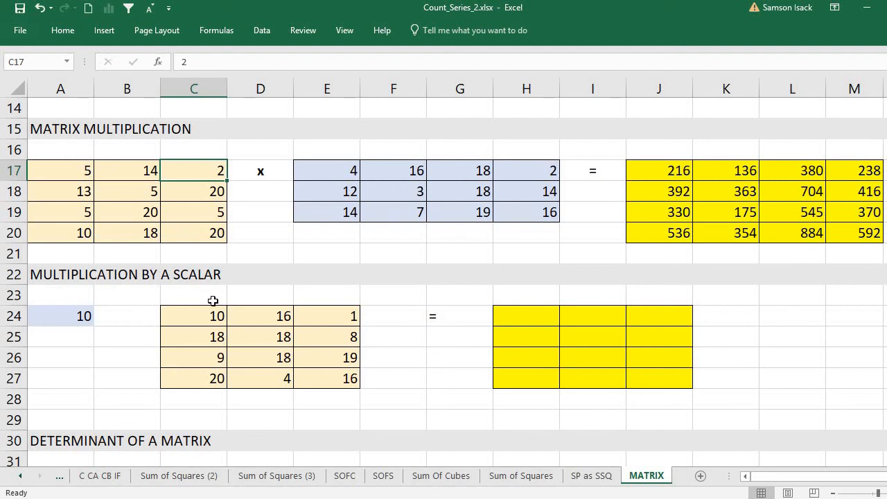
Multiply the matrix C24:E27 by the scalar in A24 with the array formula =A24*C24:E27 across H24:J27, and check the result's first row
left_click(80, 319)
left_click_drag(195, 323, 297, 381)
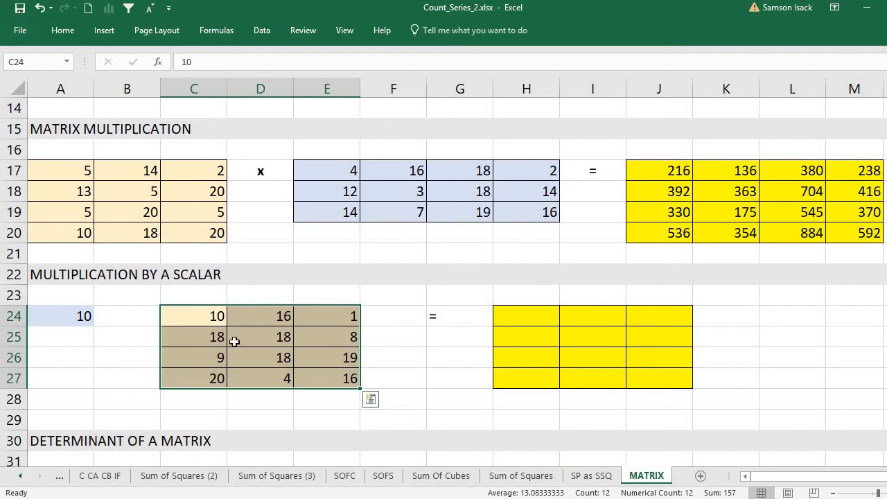
left_click(542, 315)
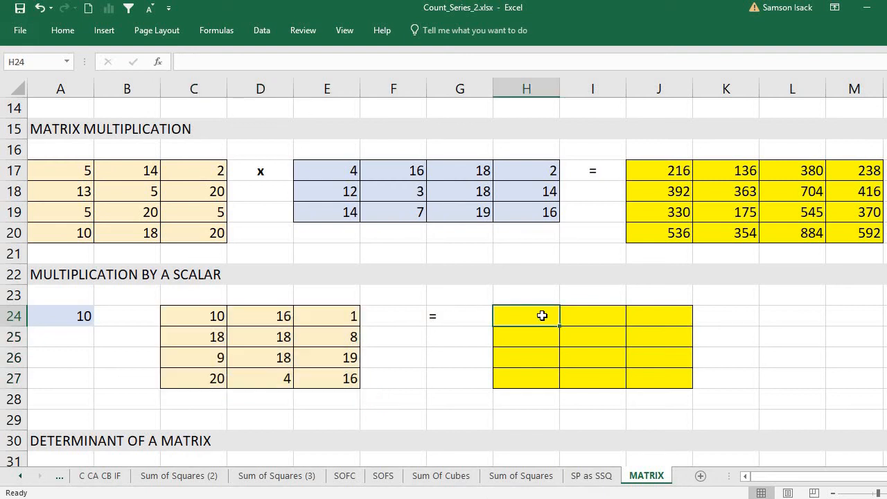
left_click_drag(541, 315, 670, 372)
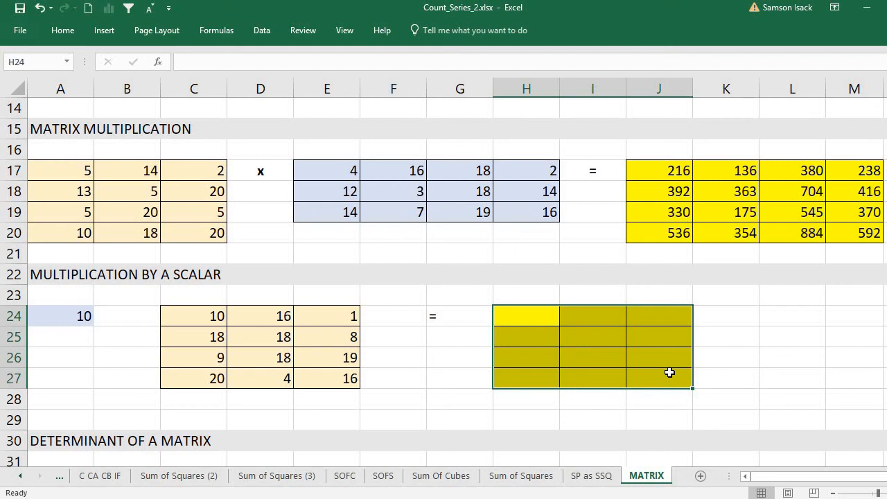
left_click(340, 62)
type("=")
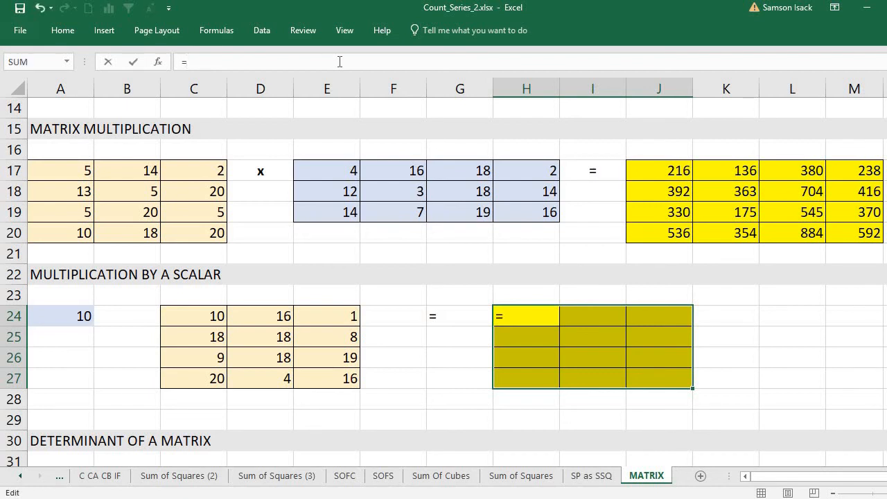
left_click(82, 317)
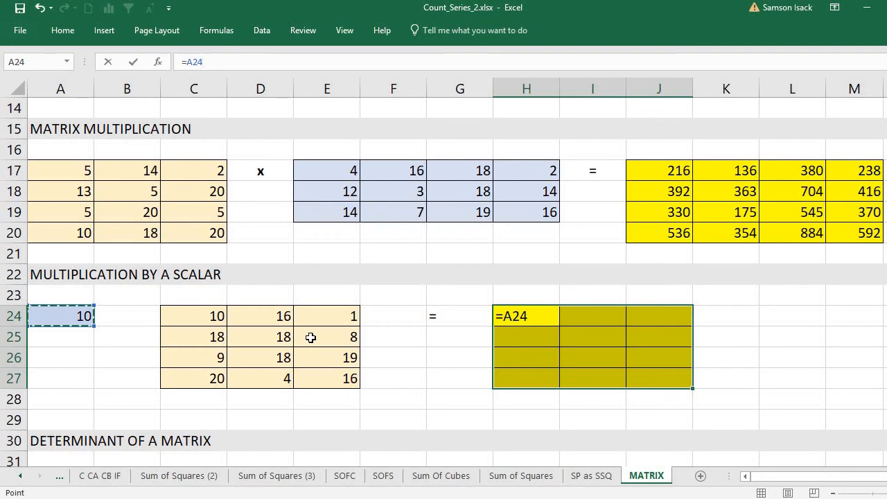
type("*")
left_click(212, 318)
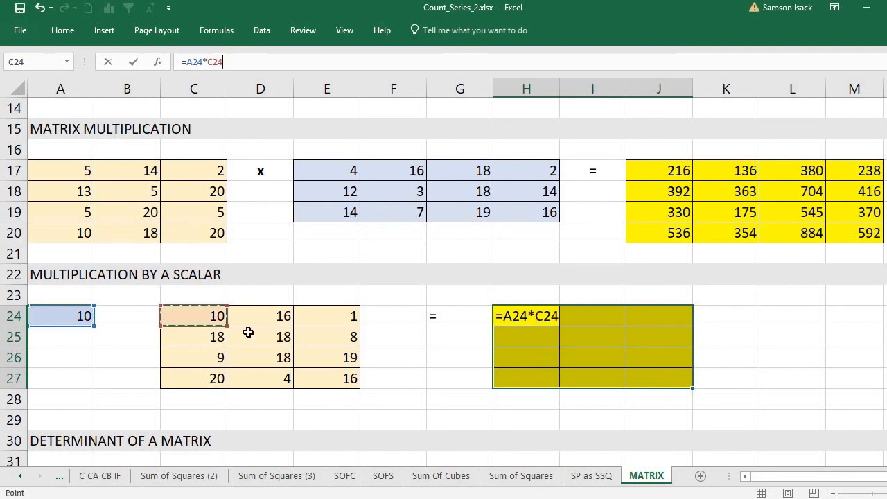
left_click_drag(248, 332, 317, 382)
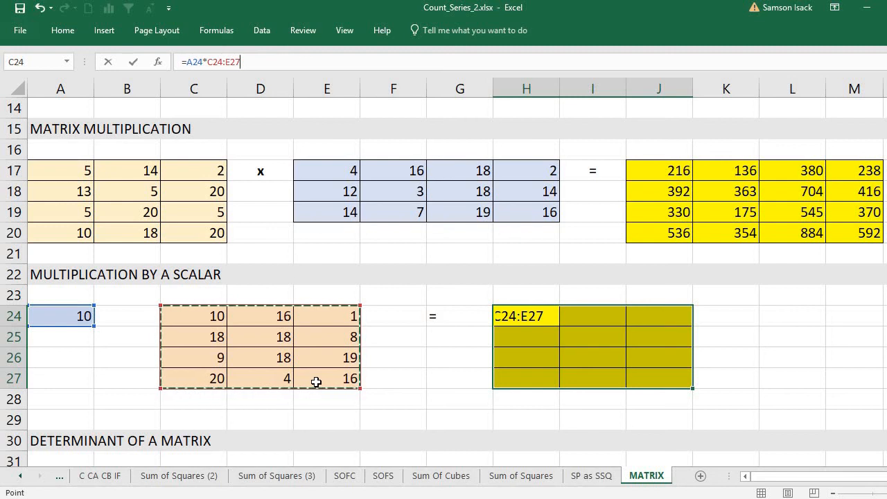
key("ctrl+shift+Return")
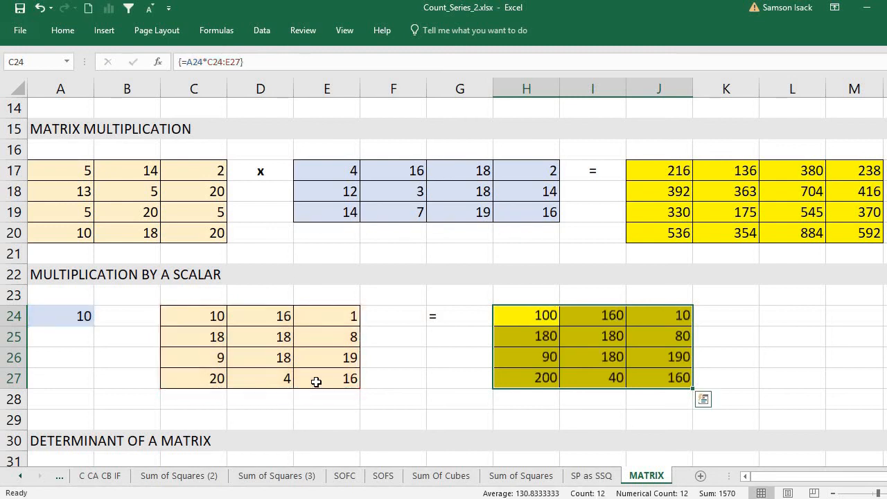
left_click(524, 313)
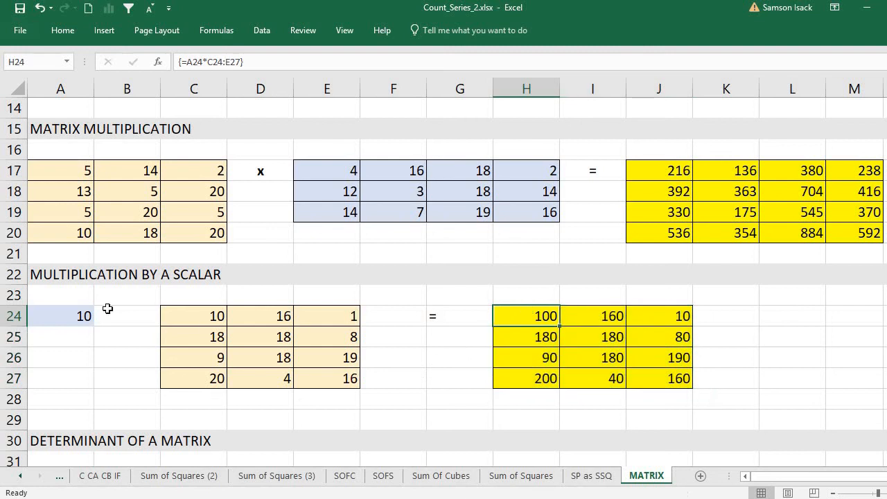
left_click(605, 316)
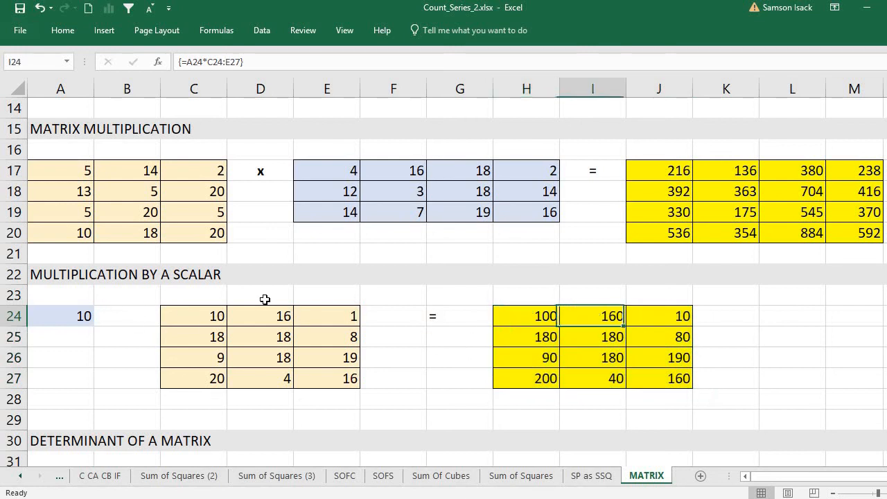
left_click(663, 316)
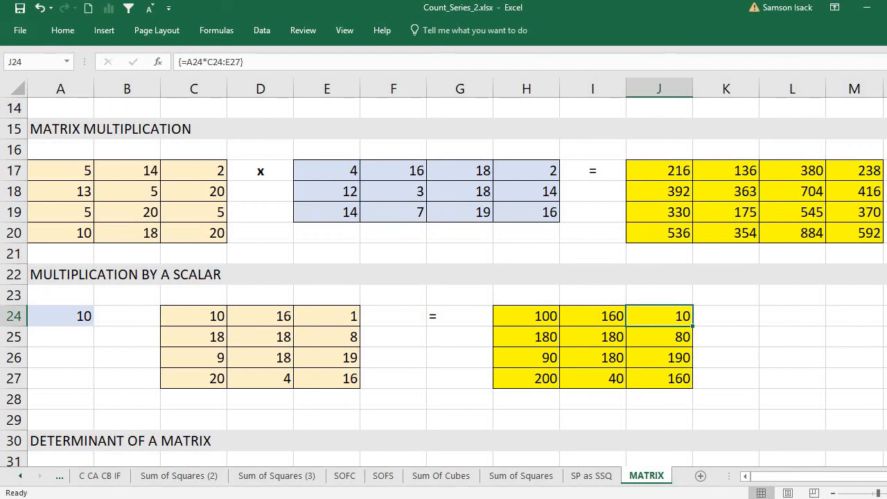
Calculate the determinant of the matrix under DETERMINANT OF A MATRIX by entering =MDETERM(C32:E34) in H32, and review the formula
scroll(444, 280, "down", 3)
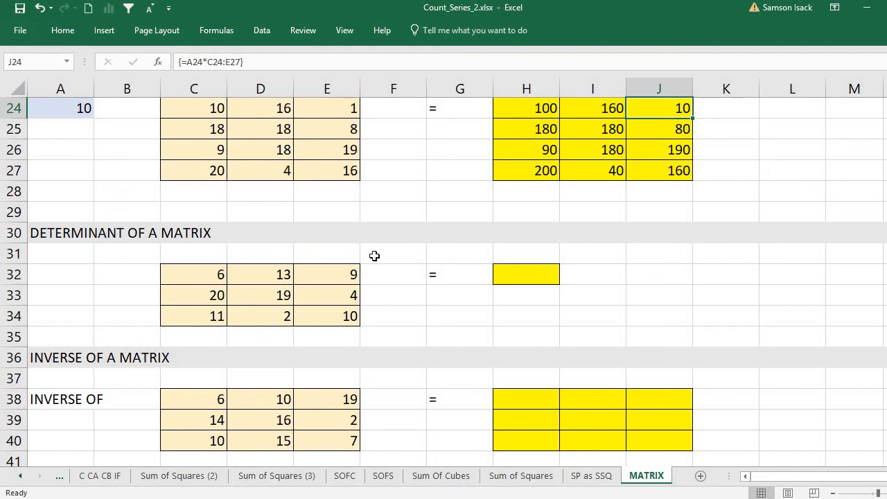
double_click(511, 276)
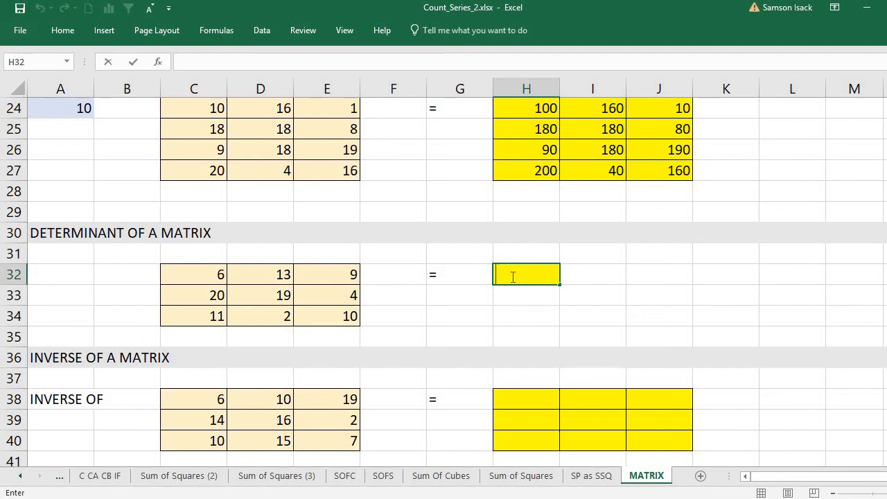
type("=M")
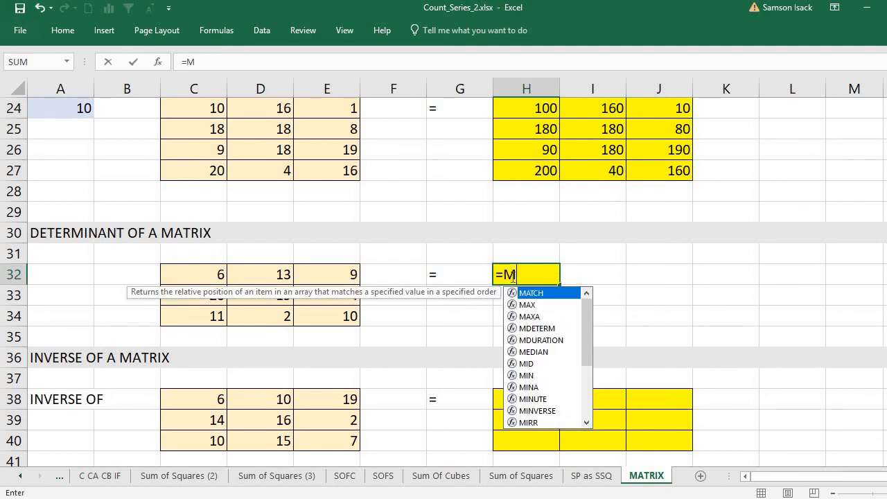
type("D")
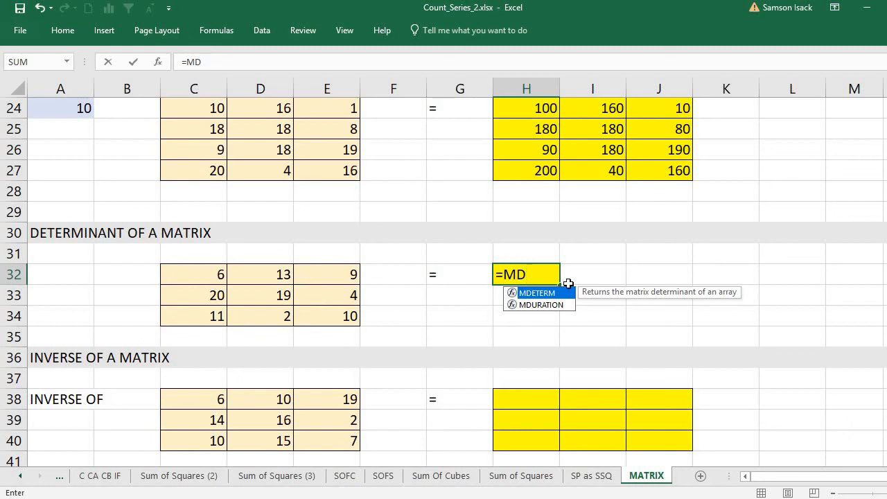
double_click(550, 295)
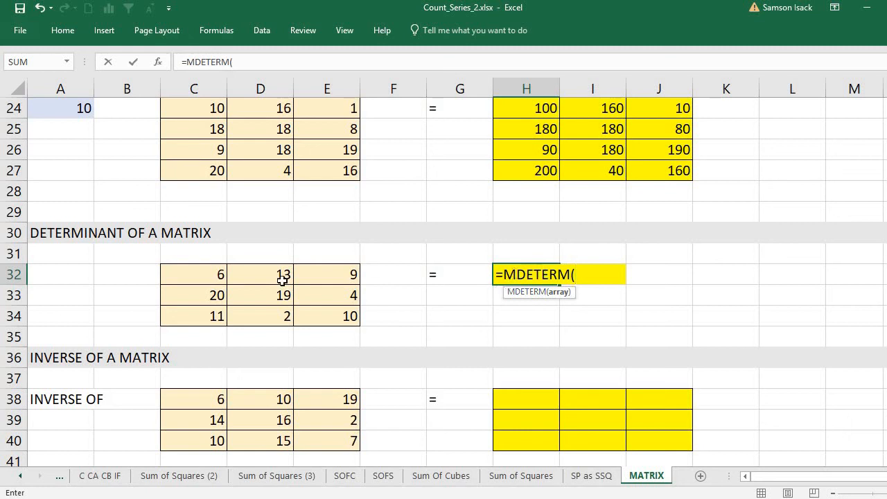
left_click_drag(192, 268, 364, 316)
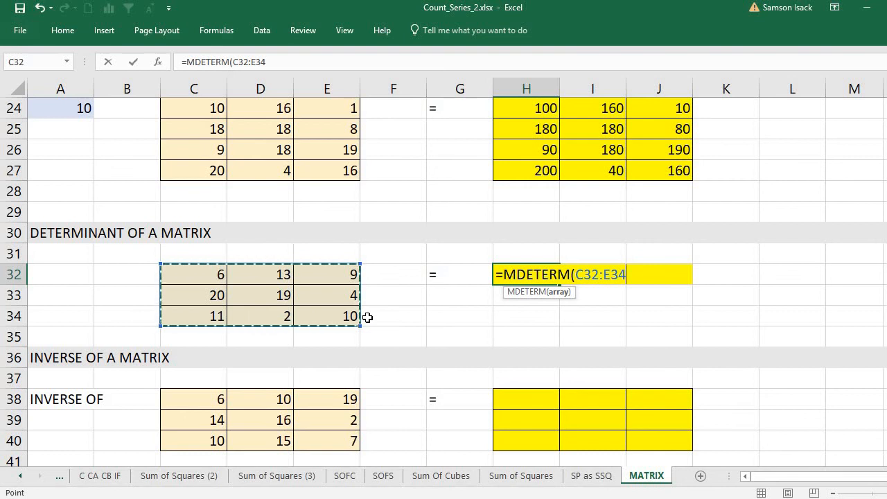
type(")")
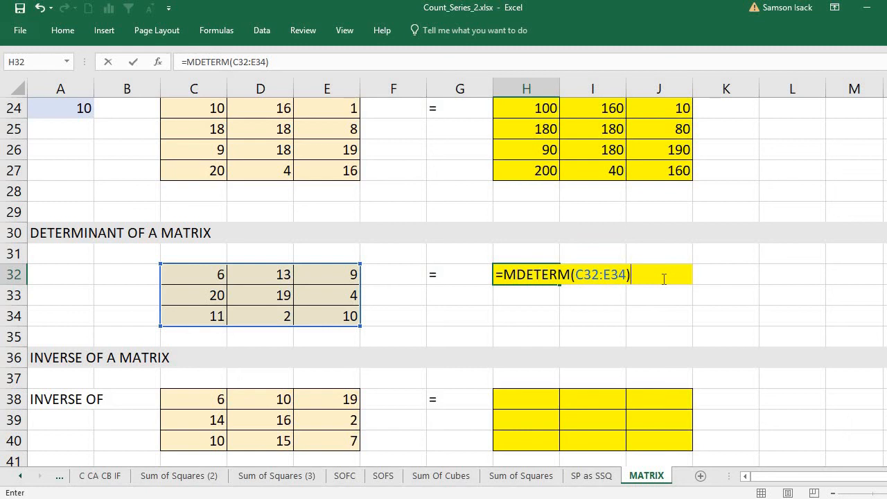
key("Up")
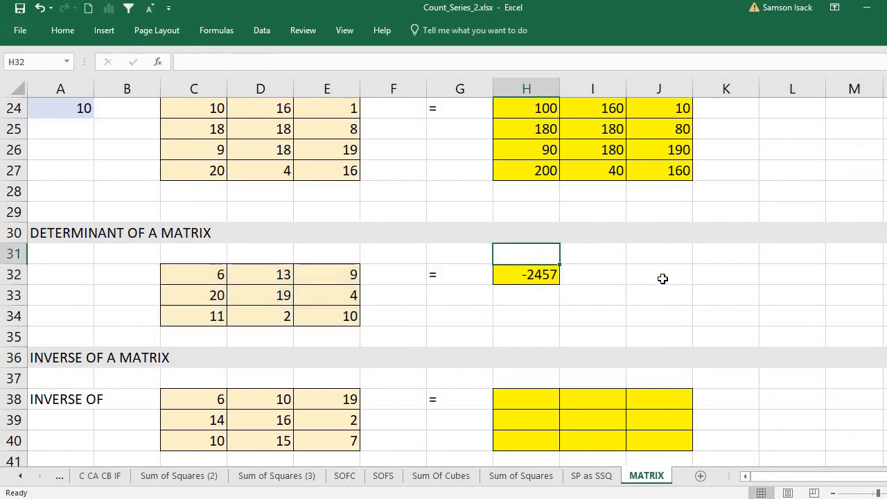
left_click(540, 269)
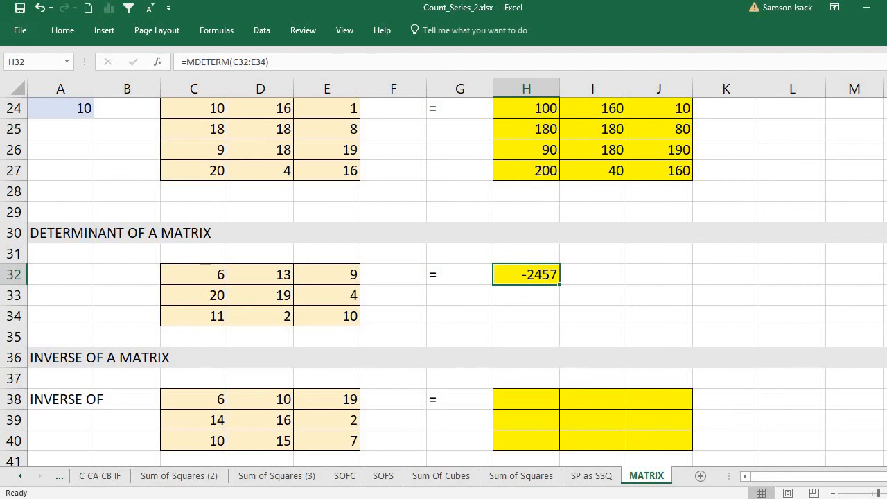
Merge A38:B38 and right-align its INVERSE OF label so it sits against the matrix under INVERSE OF A MATRIX
scroll(297, 353, "down", 2)
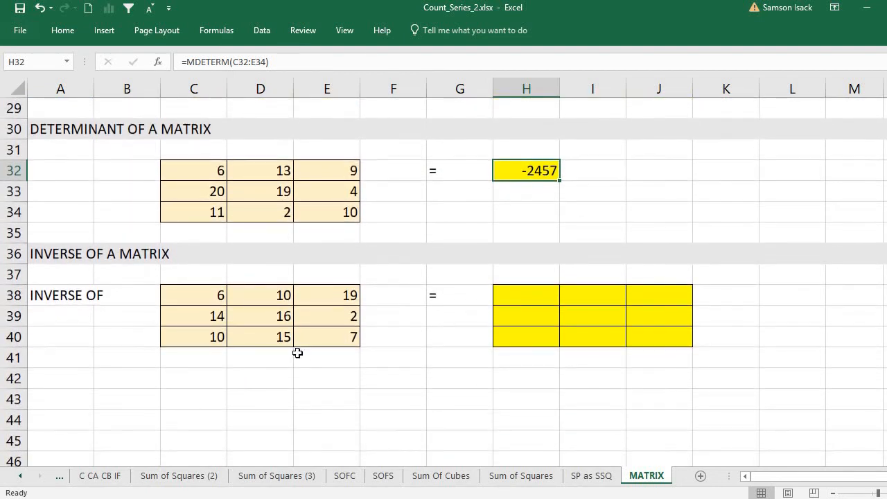
left_click(163, 295)
left_click_drag(170, 295, 354, 340)
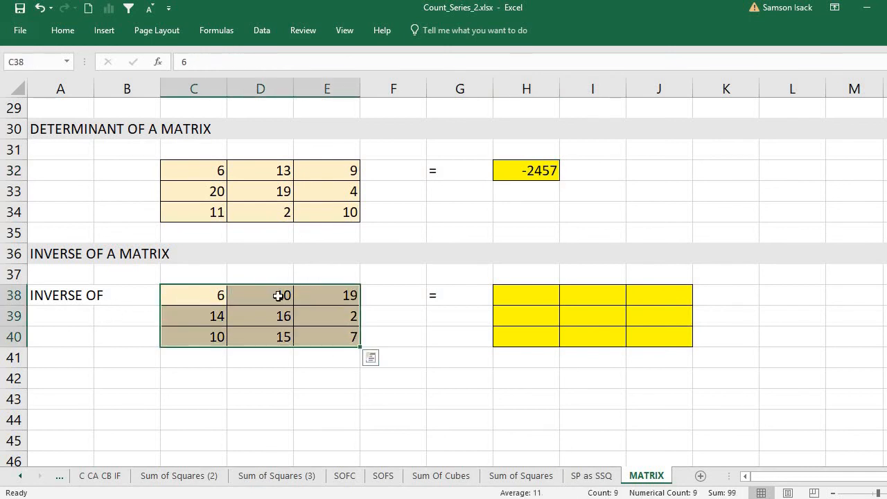
left_click(52, 294)
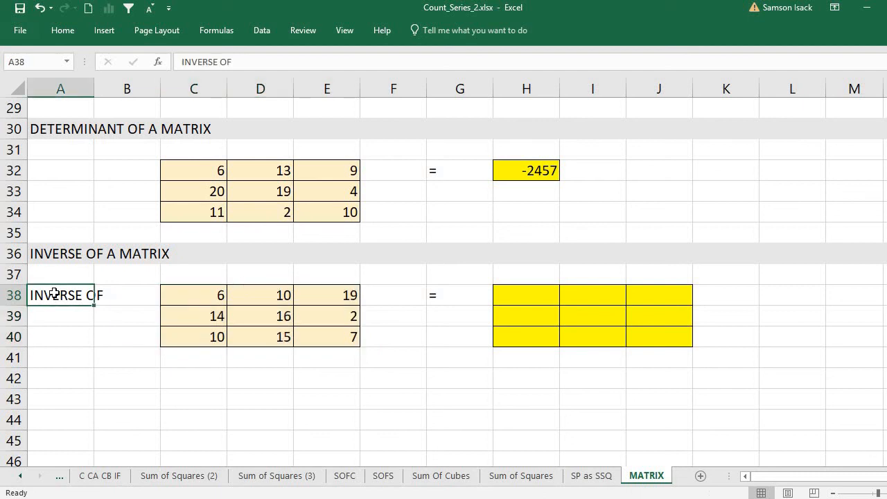
left_click_drag(79, 293, 144, 297)
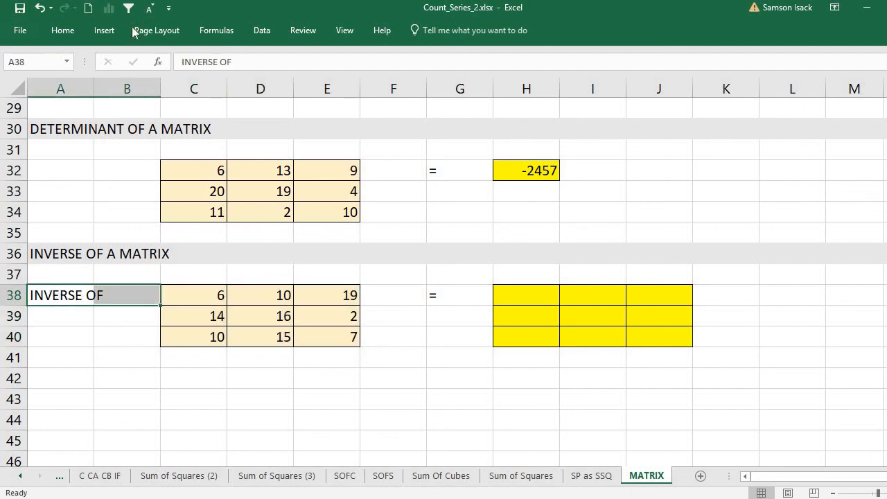
left_click(72, 34)
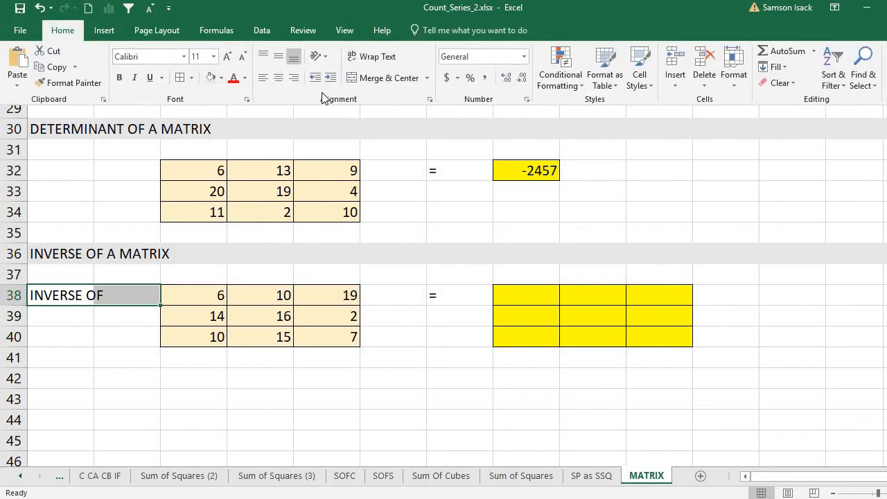
left_click(392, 78)
left_click(294, 78)
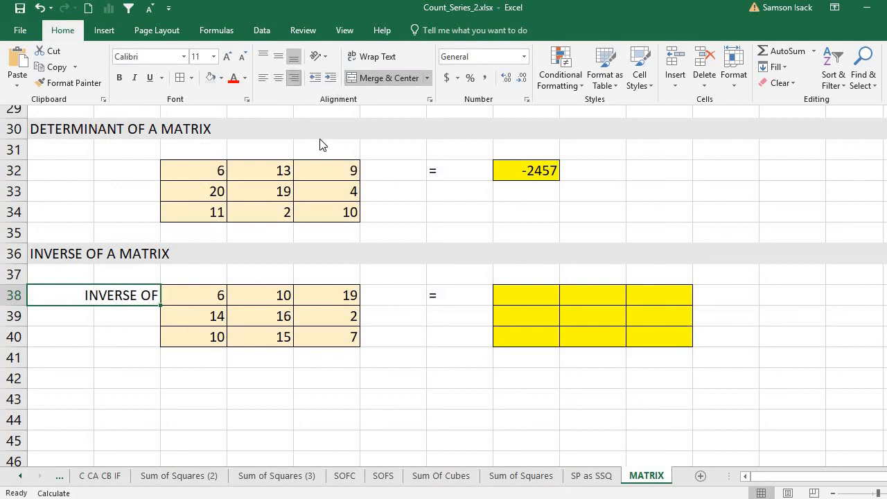
left_click(420, 344)
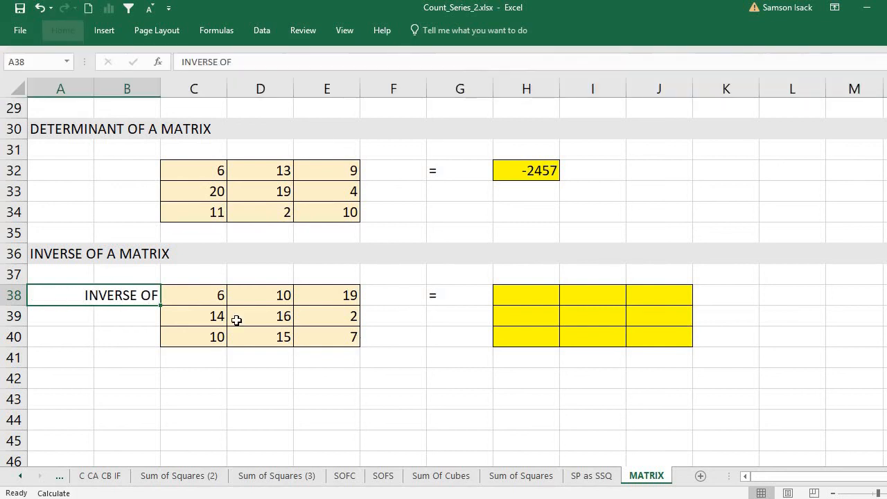
Calculate the inverse of the matrix under INVERSE OF A MATRIX with the array formula =MINVERSE(C38:E40) across H38:J40
left_click(505, 298)
left_click_drag(208, 295, 327, 338)
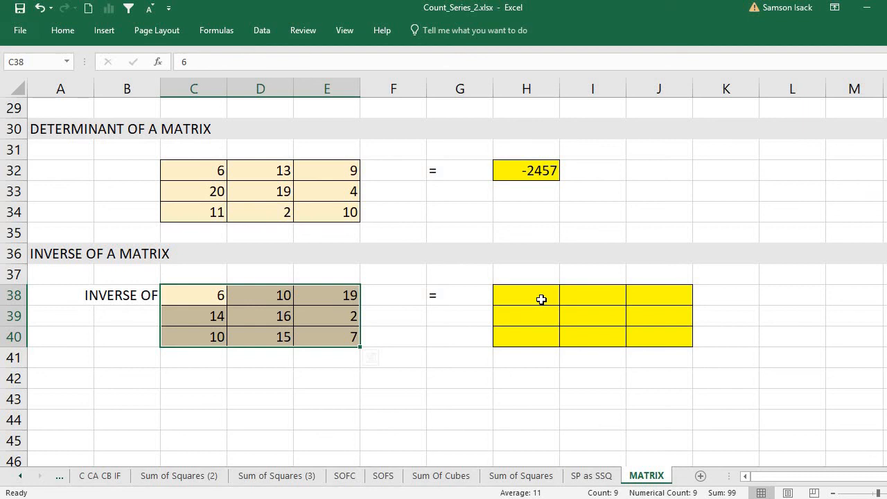
left_click_drag(536, 299, 657, 335)
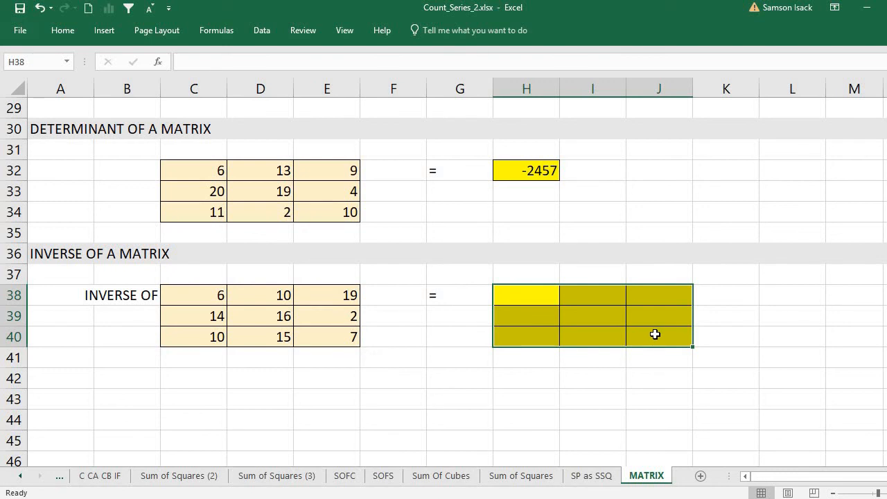
left_click(517, 298)
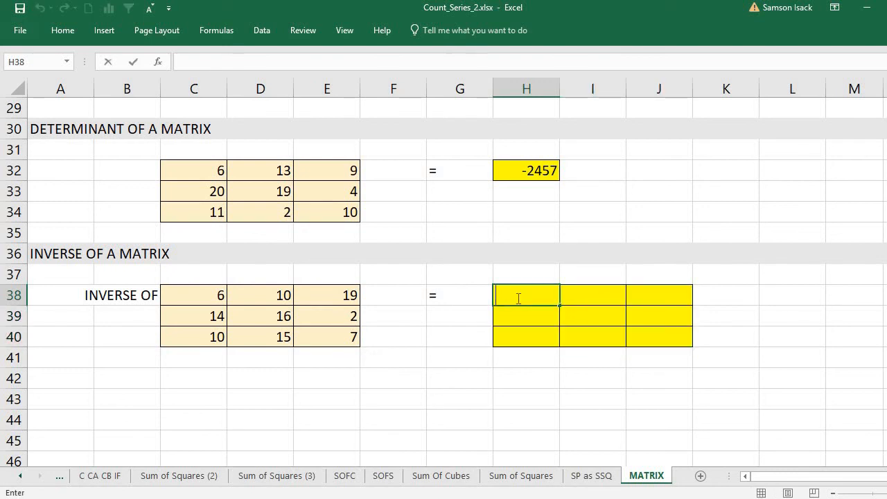
left_click(515, 319)
left_click_drag(521, 295, 653, 348)
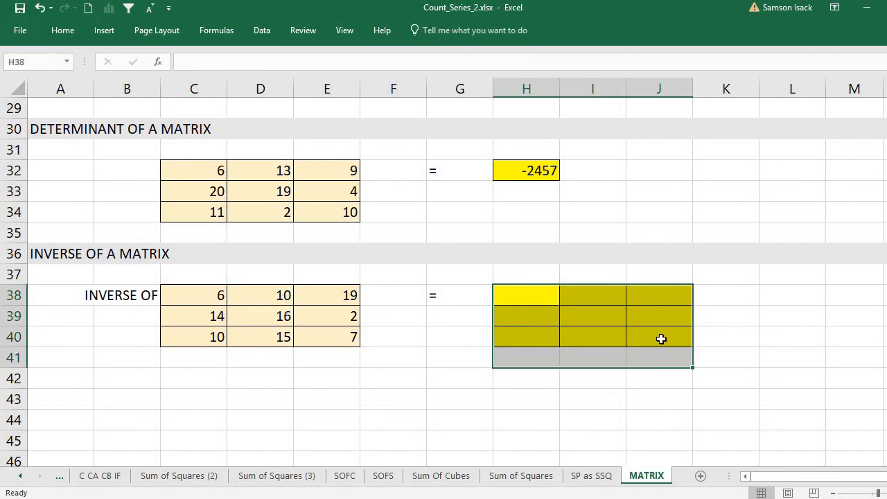
left_click(661, 338)
left_click_drag(548, 298, 655, 340)
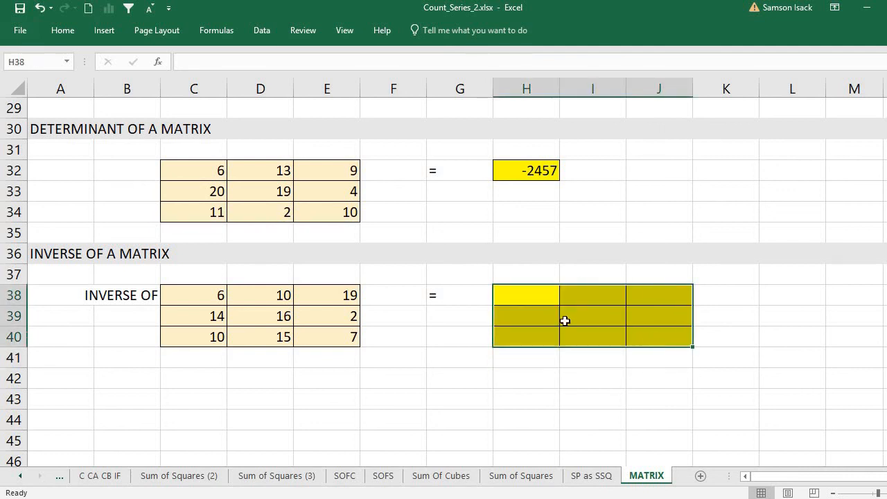
left_click(291, 66)
type("=")
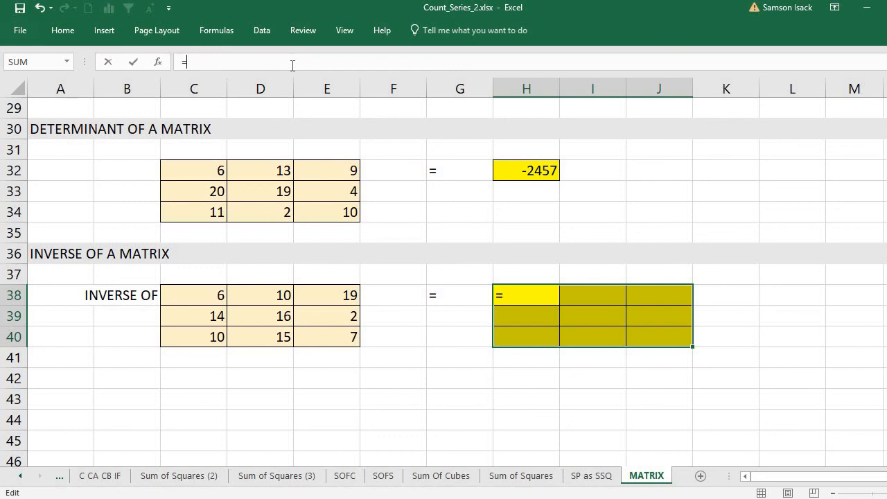
type("M")
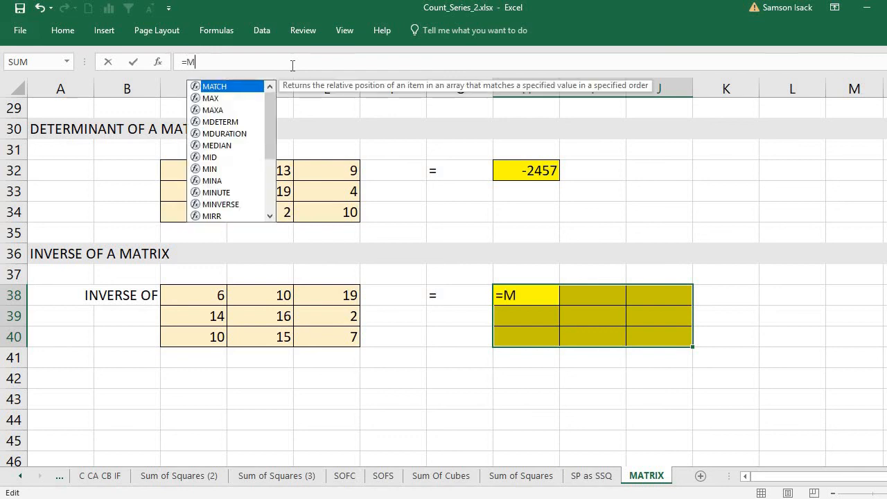
left_click(213, 206)
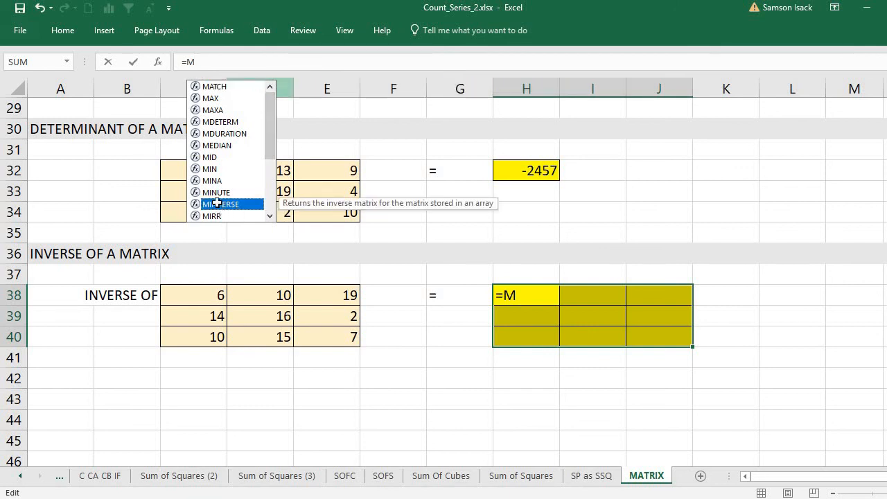
double_click(217, 203)
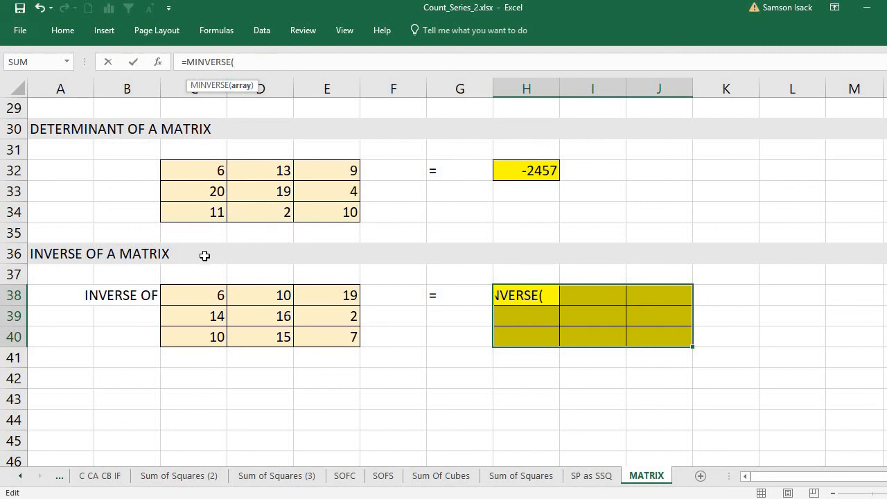
left_click_drag(194, 295, 311, 337)
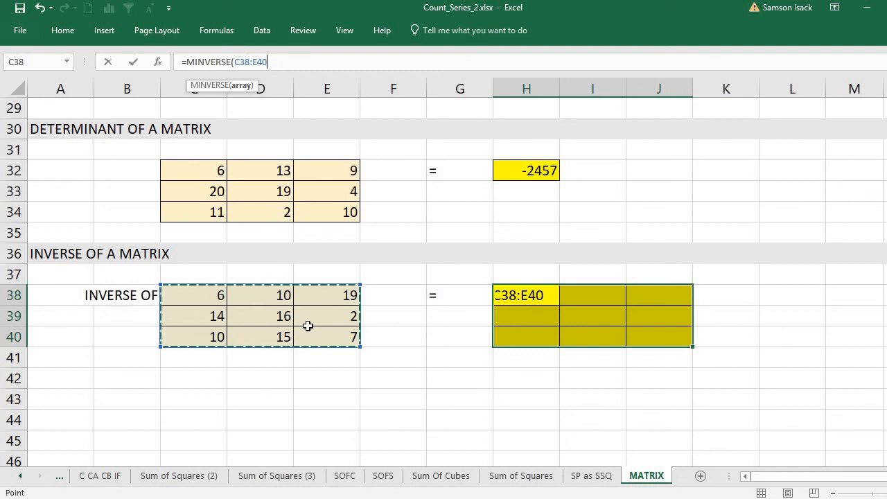
type(")")
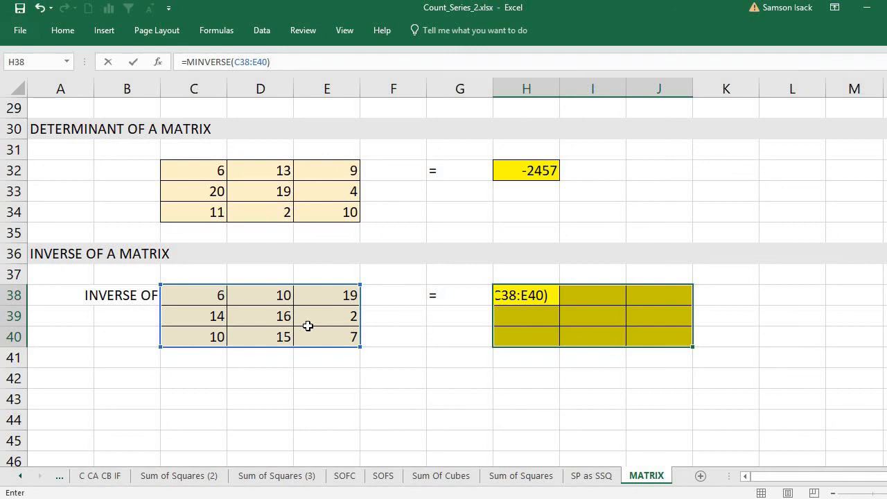
key("ctrl+shift+Return")
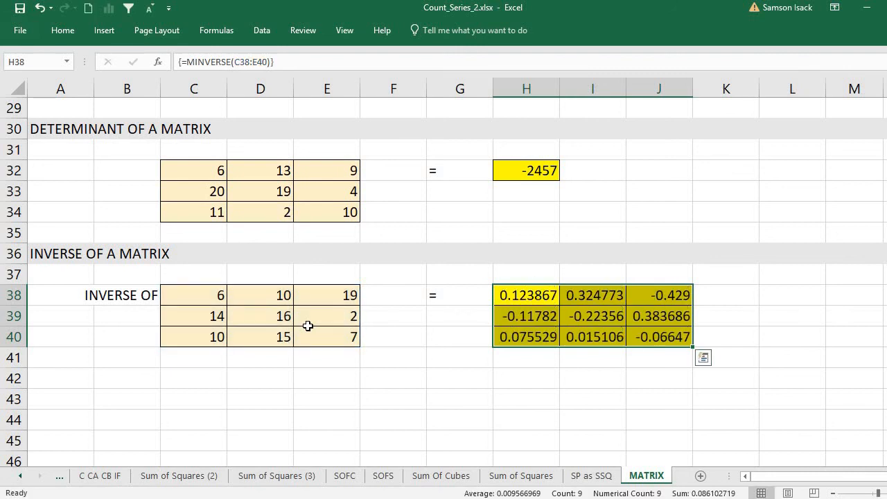
Review the inverse formula and its output range H38:J40 against the source matrix C38:E40
left_click(544, 296)
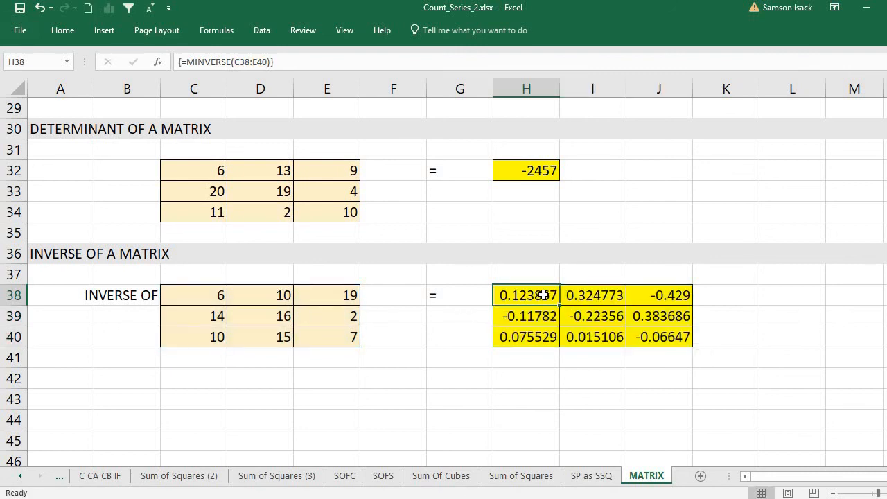
left_click_drag(545, 295, 663, 337)
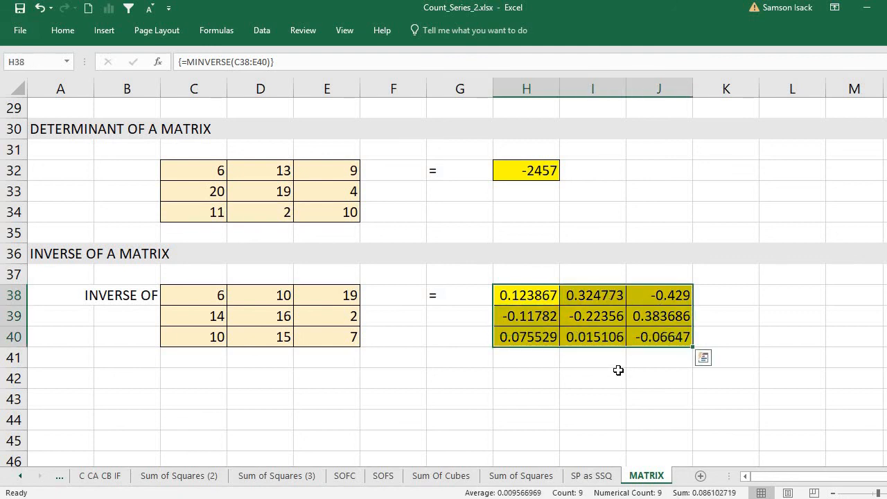
left_click(195, 297)
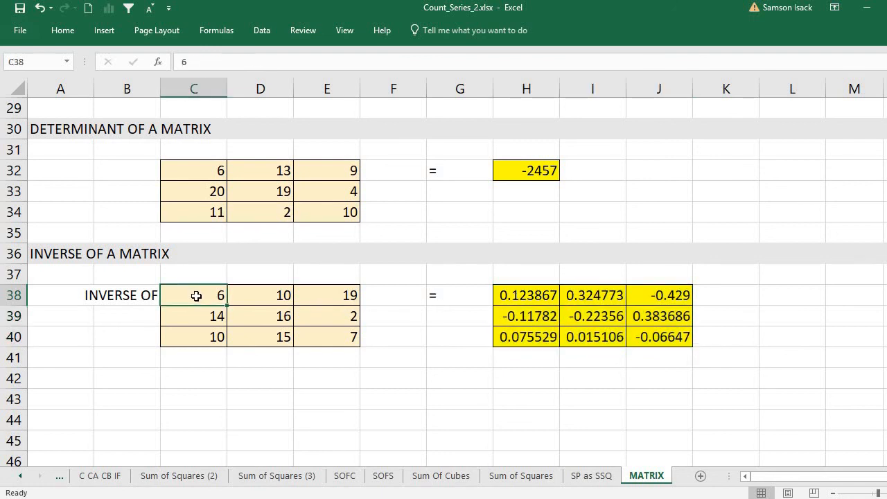
left_click_drag(199, 293, 331, 297)
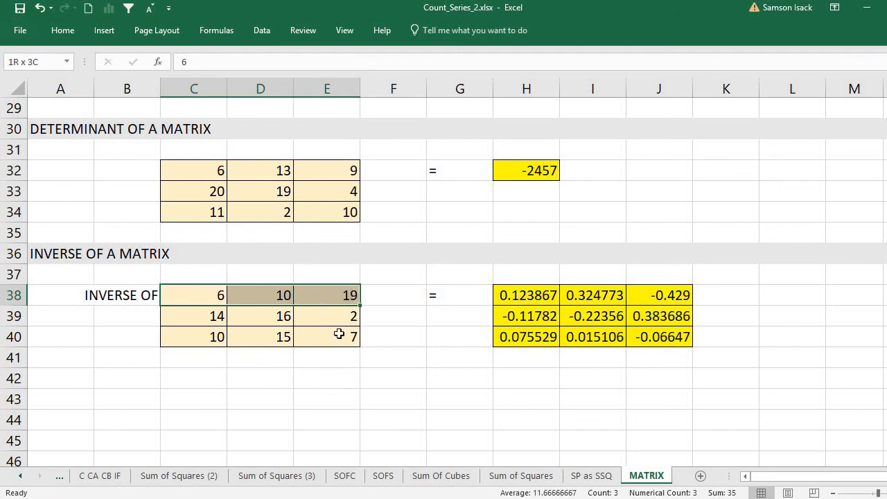
left_click_drag(339, 334, 339, 336)
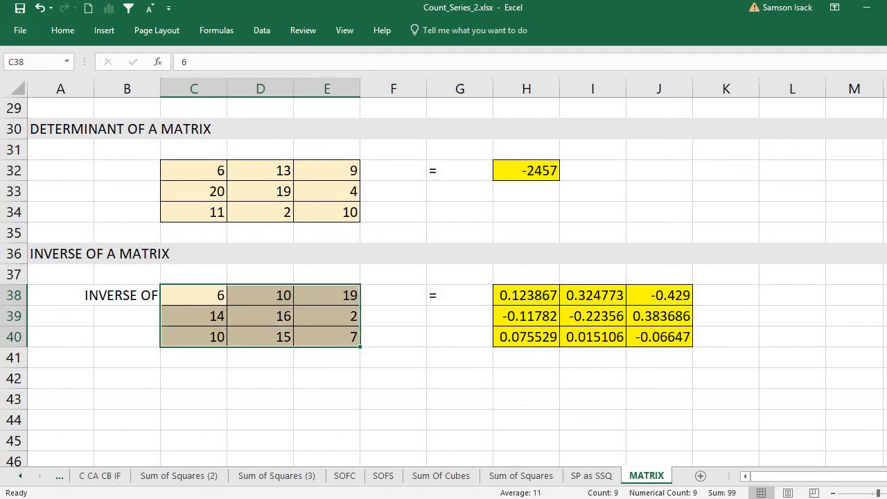
Review the array formulas in J5, J11, J17 and H24 for matrix addition, subtraction, multiplication and scalar multiplication
scroll(880, 354, "up", 10)
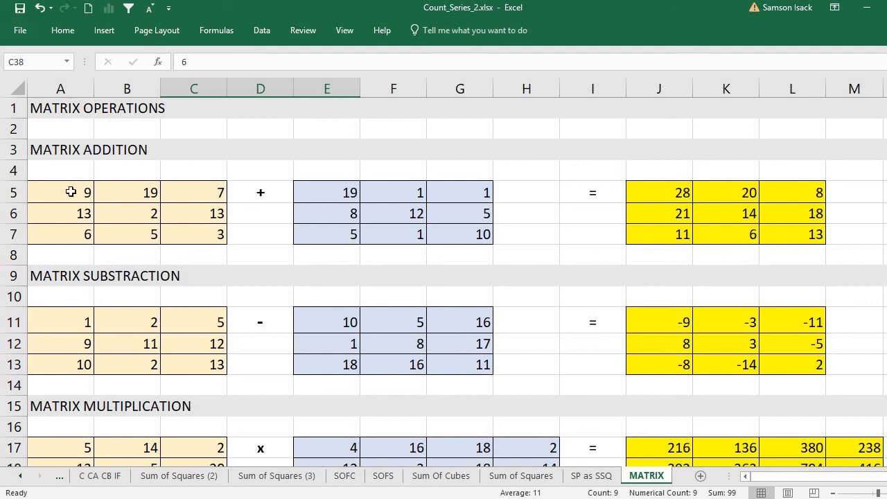
left_click_drag(71, 192, 198, 235)
left_click(259, 192)
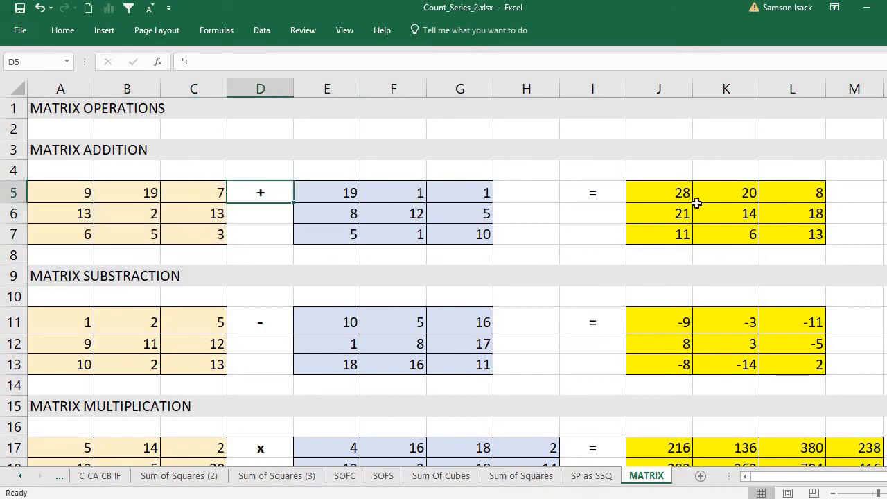
left_click(658, 192)
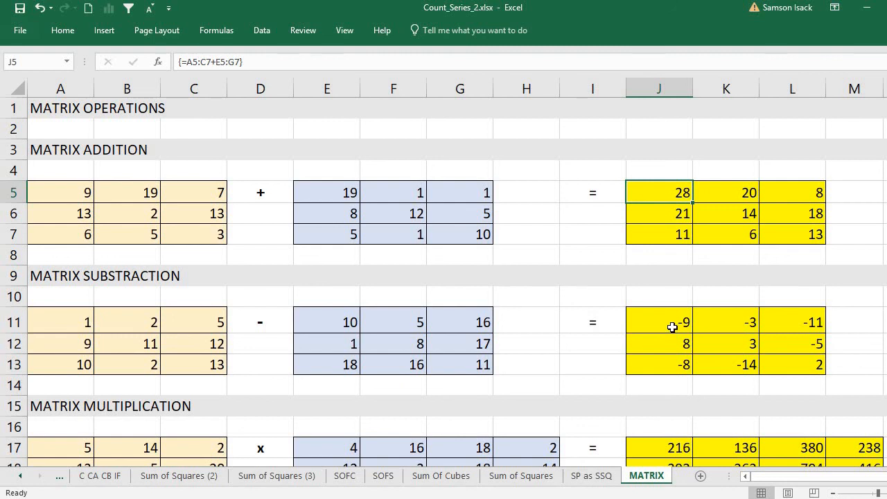
left_click(671, 324)
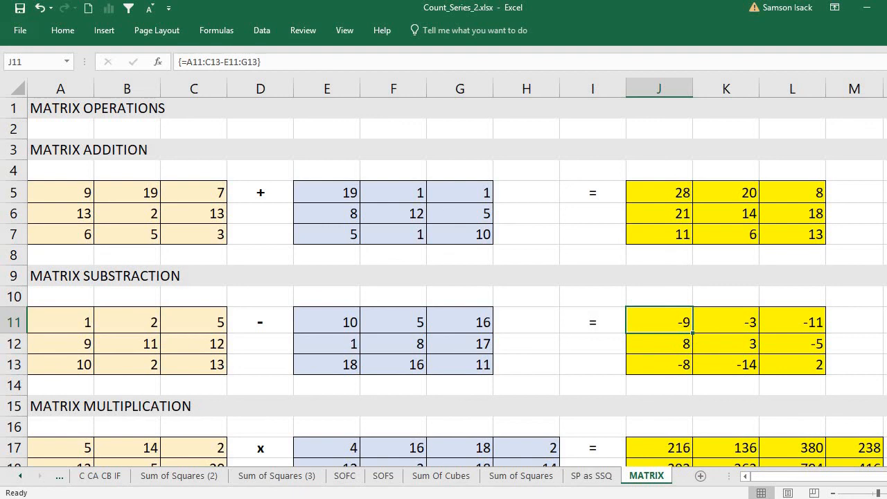
left_click_drag(886, 212, 886, 221)
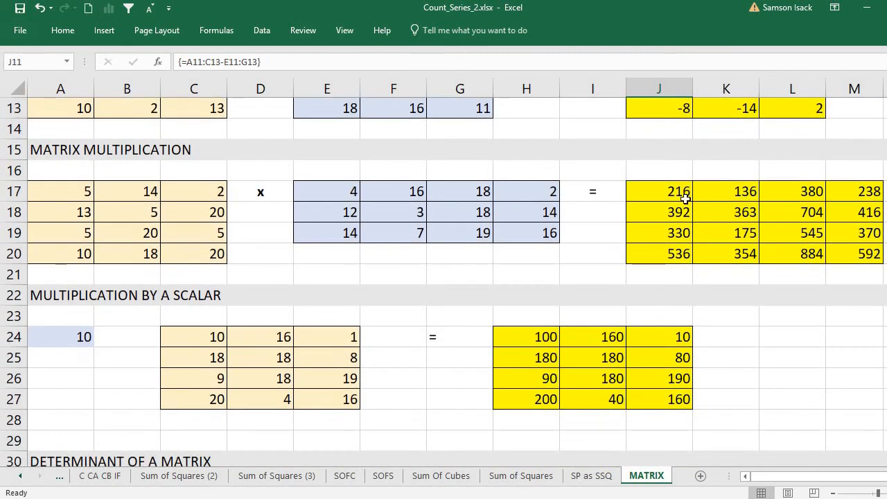
left_click(674, 191)
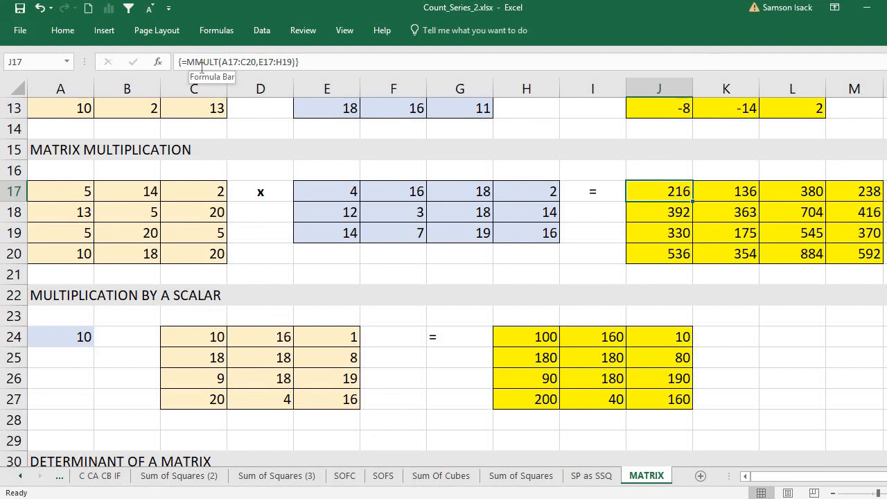
left_click(523, 340)
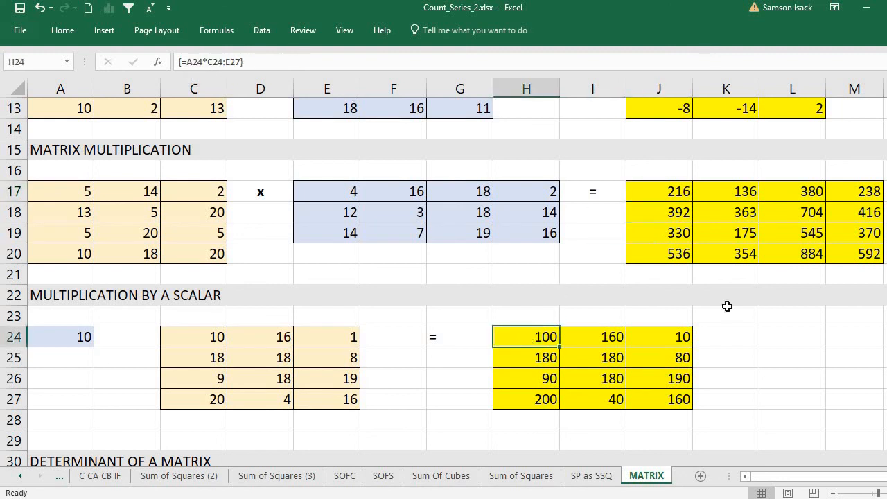
Review the MDETERM formula in H32 and the MINVERSE array formula across H38:J40
scroll(757, 231, "down", 2)
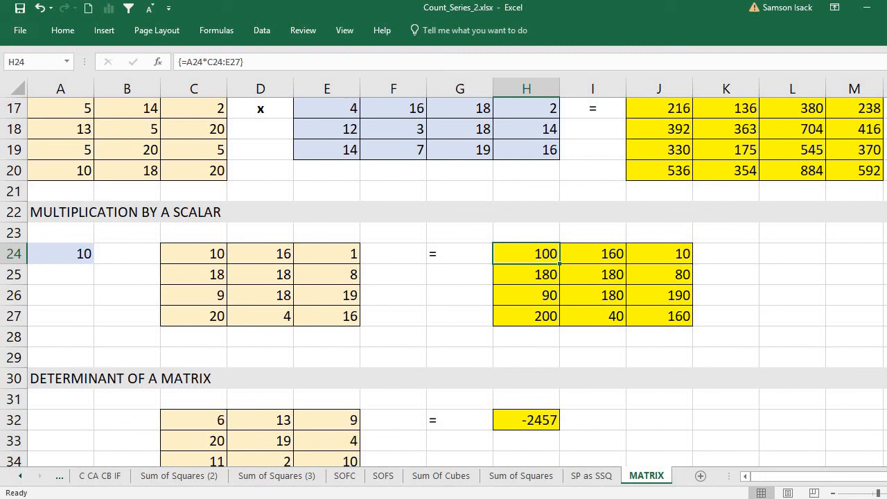
scroll(239, 249, "down", 3)
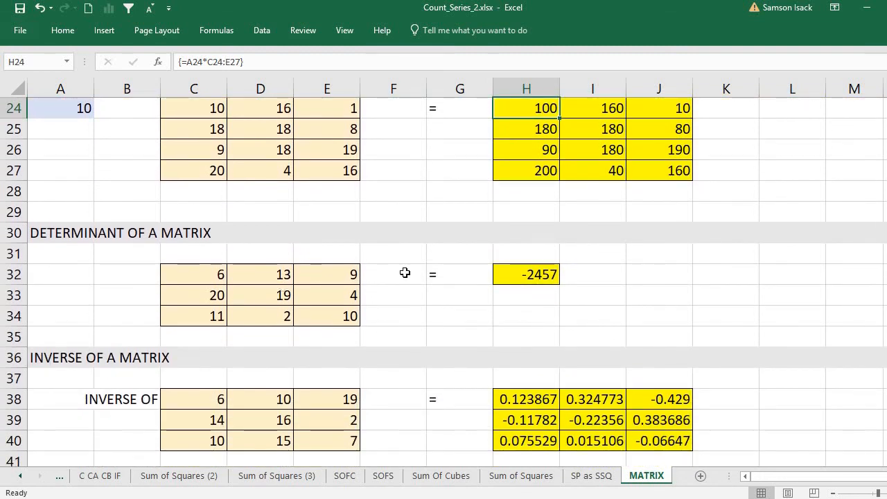
left_click(537, 275)
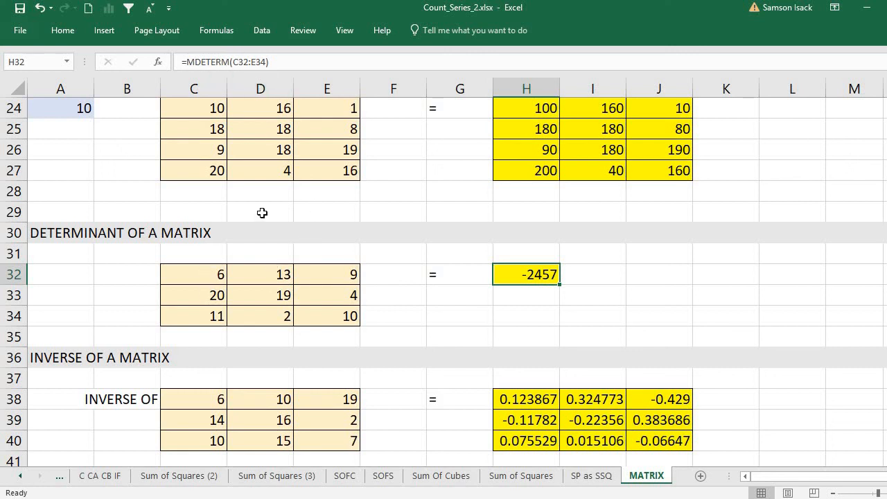
left_click(533, 399)
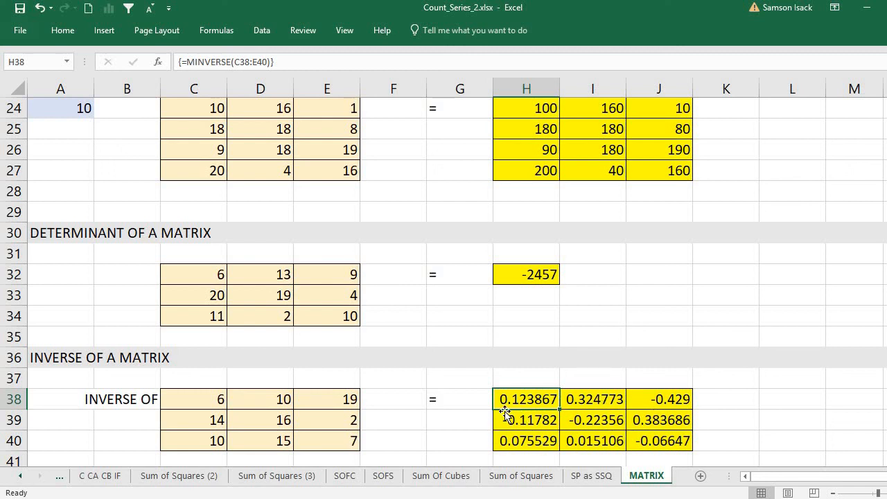
mouse_move(547, 399)
left_mouse_down()
mouse_move(639, 410)
mouse_move(665, 443)
left_mouse_up()
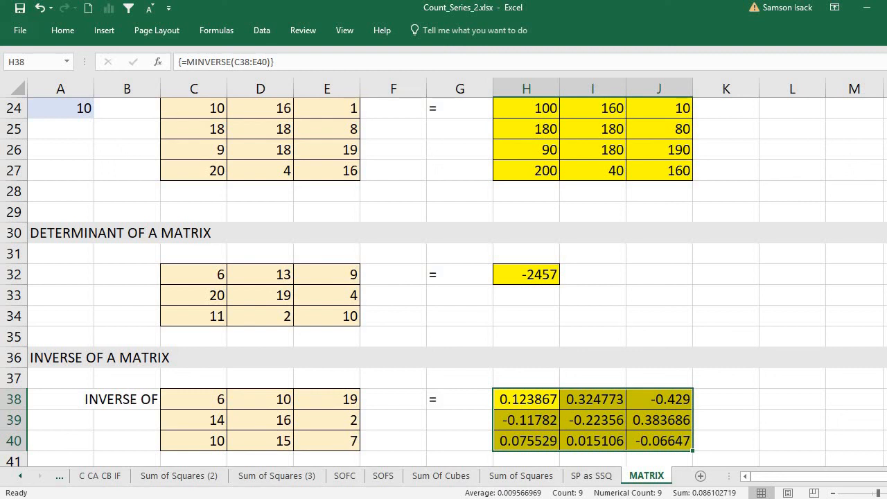
Re-enter the determinant formula =MDETERM(C32:E34) in H32 as an array formula
left_click(534, 275)
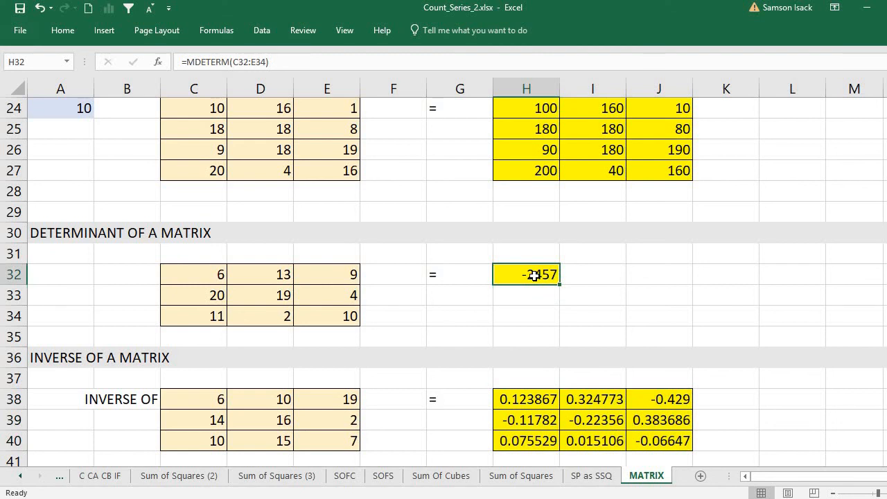
key("Return")
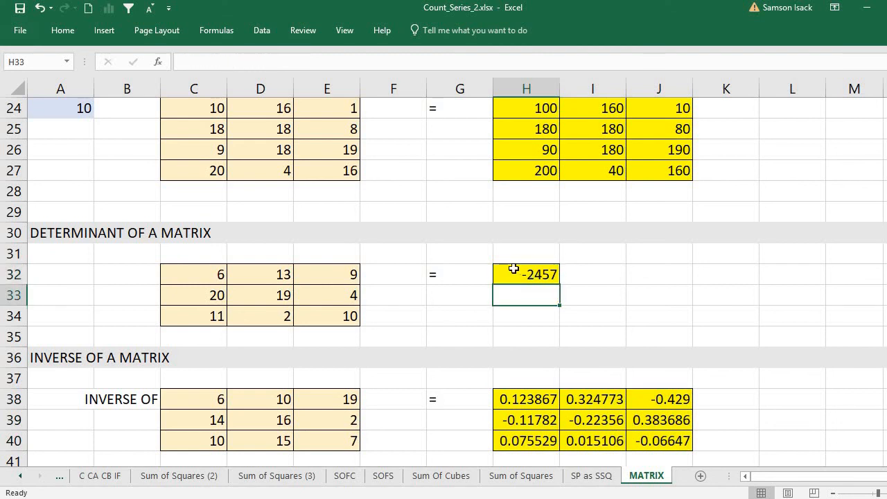
left_click(513, 269)
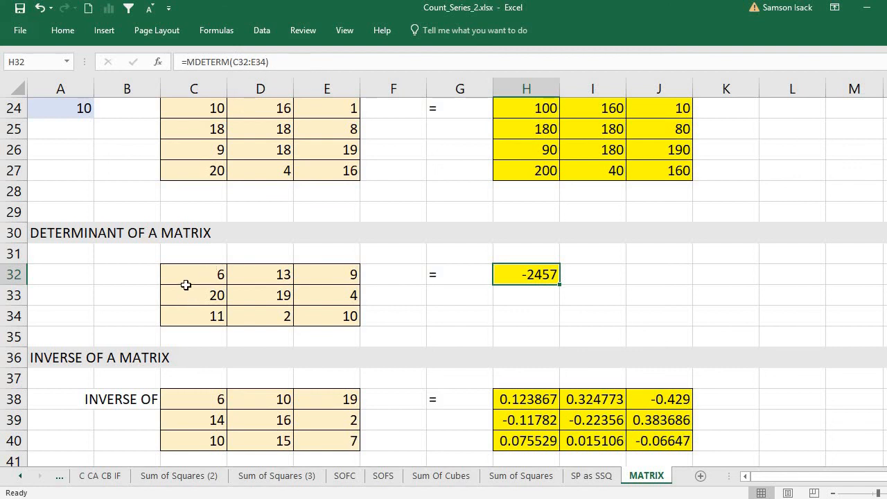
double_click(248, 60)
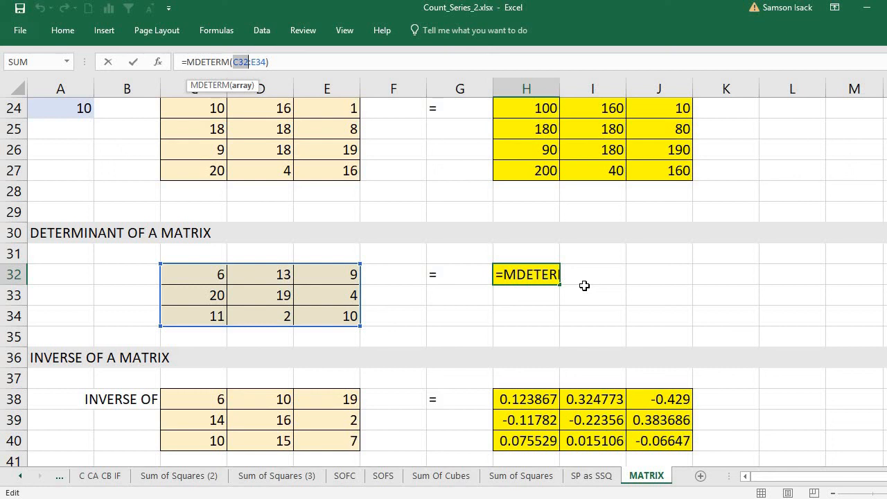
key("ctrl+shift+Return")
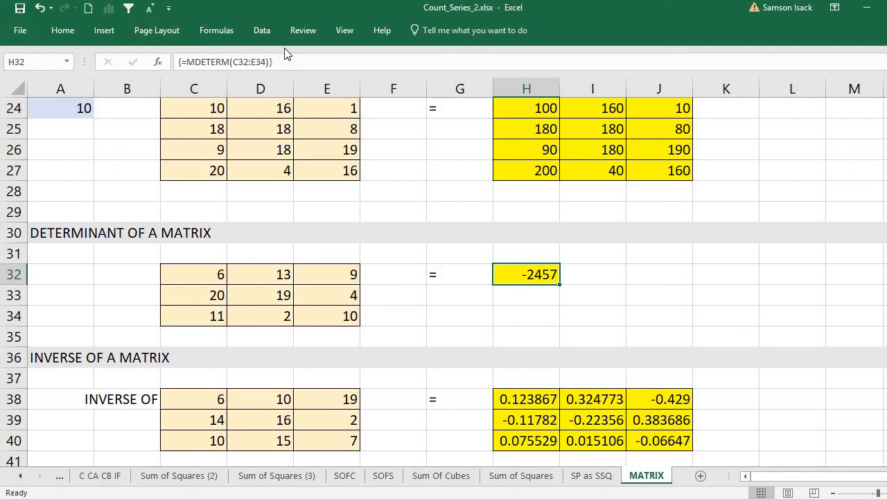
Convert the MDETERM formula in H32 back to an ordinary formula and review it, then return to the start of the sheet
left_click(304, 59)
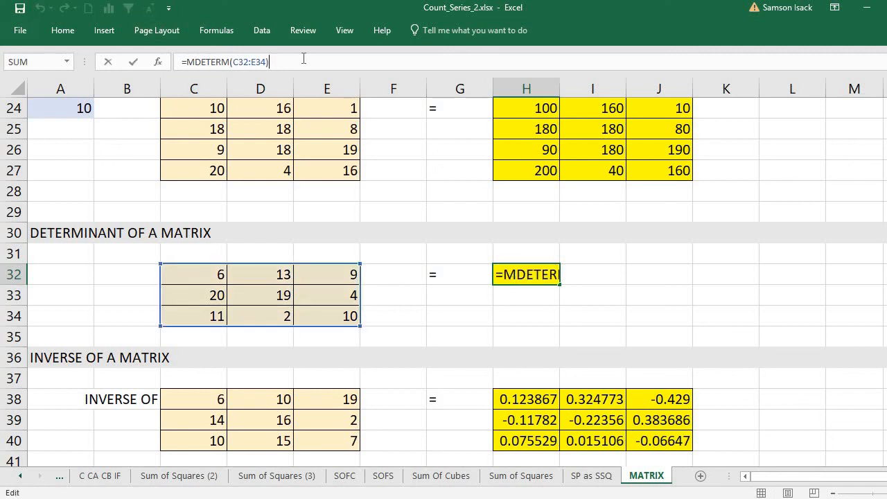
key("Return")
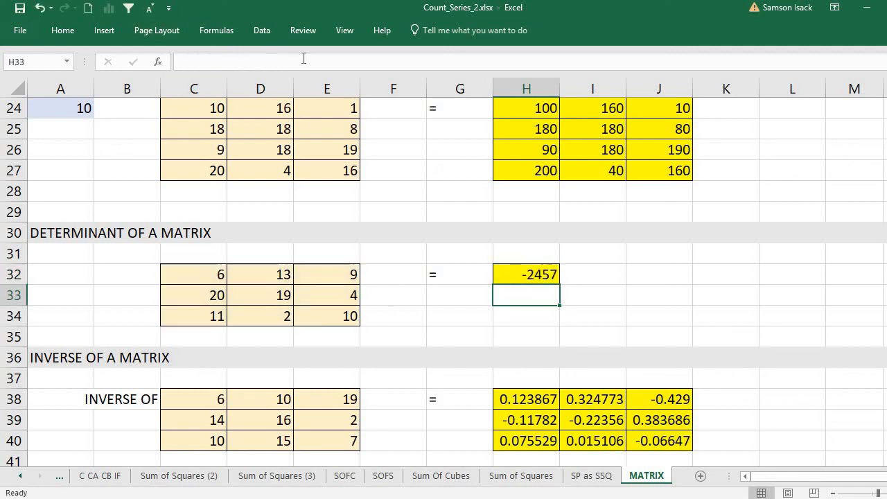
left_click(511, 276)
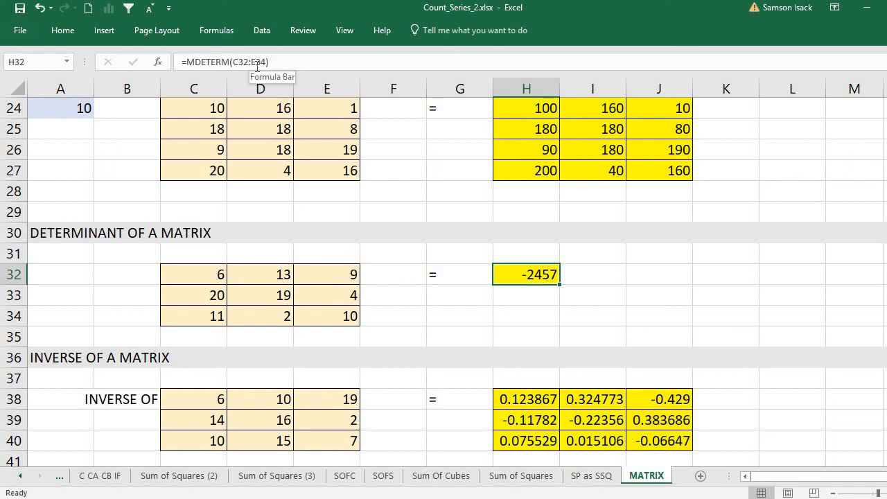
key("Return")
key("Up")
left_click(541, 294)
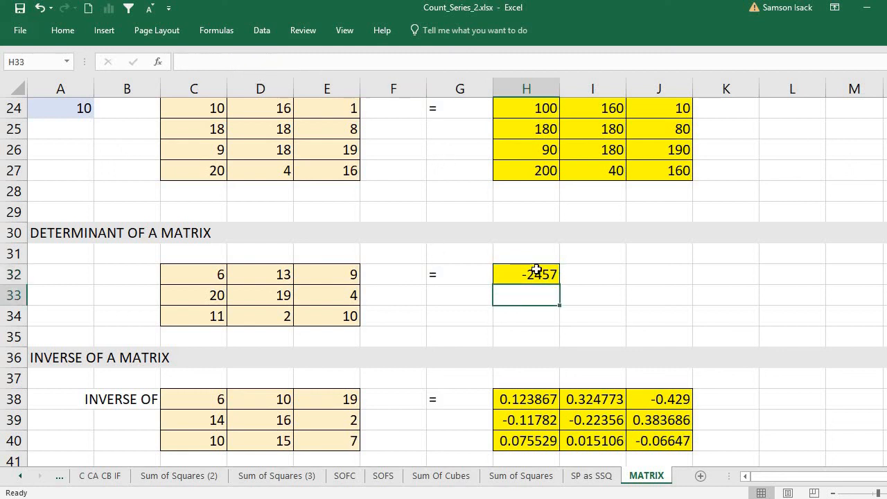
left_click(535, 272)
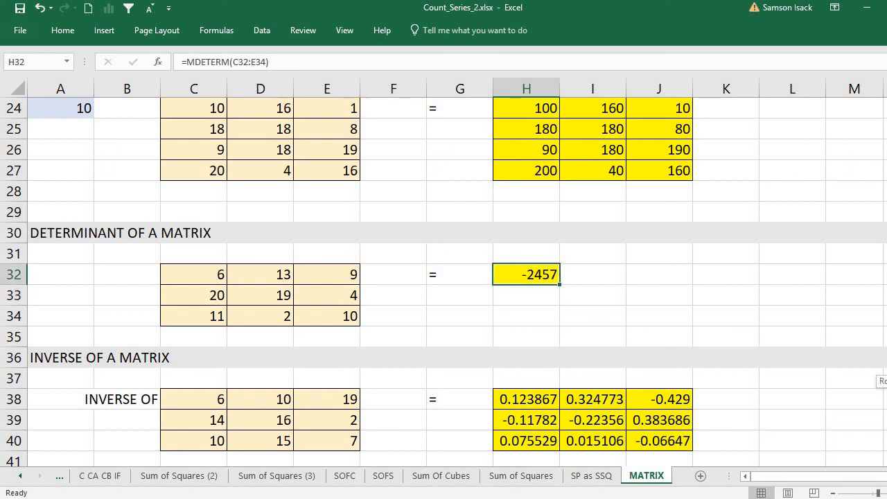
scroll(443, 277, "up", 8)
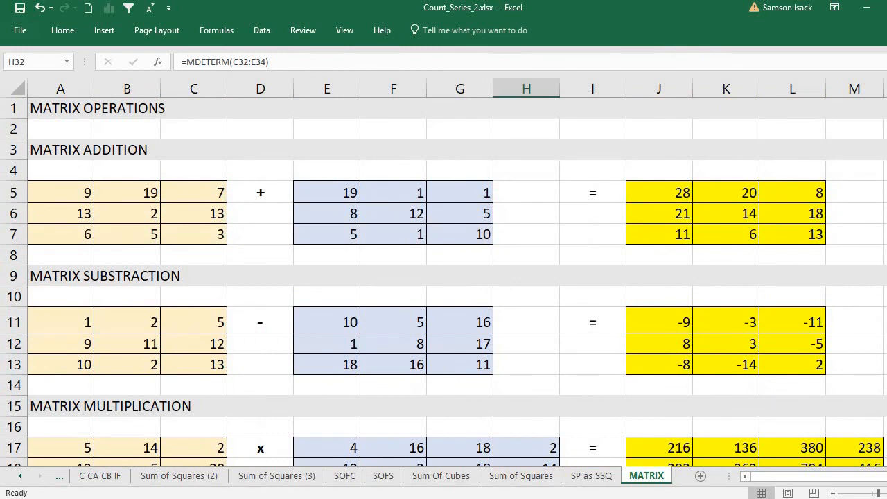